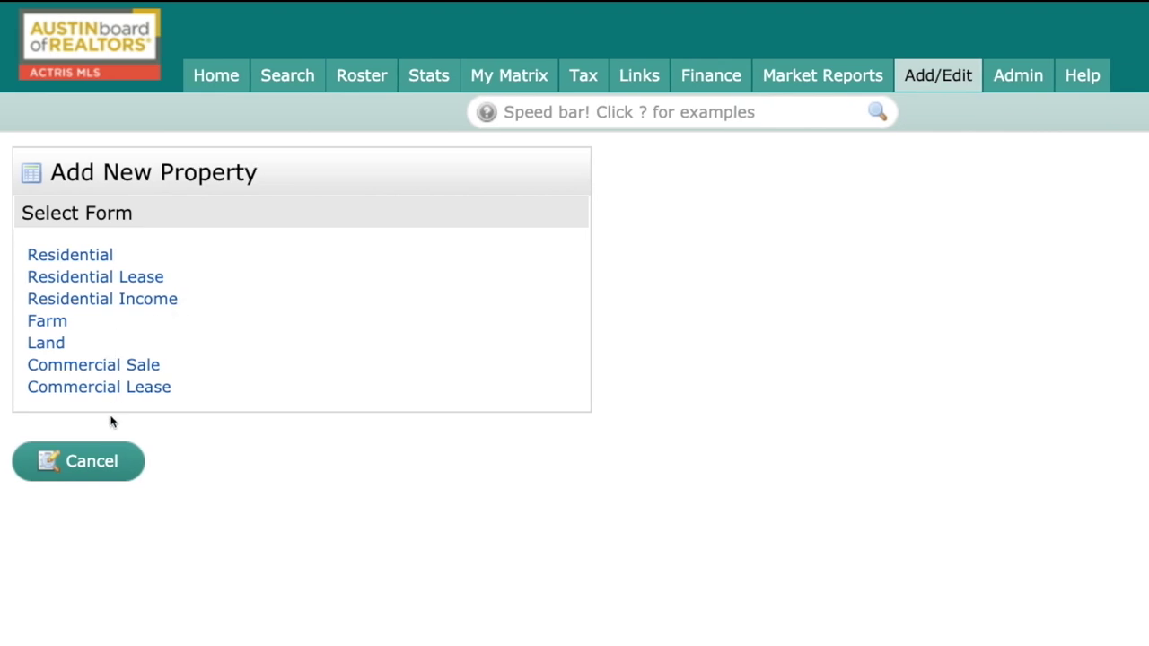
click(76, 262)
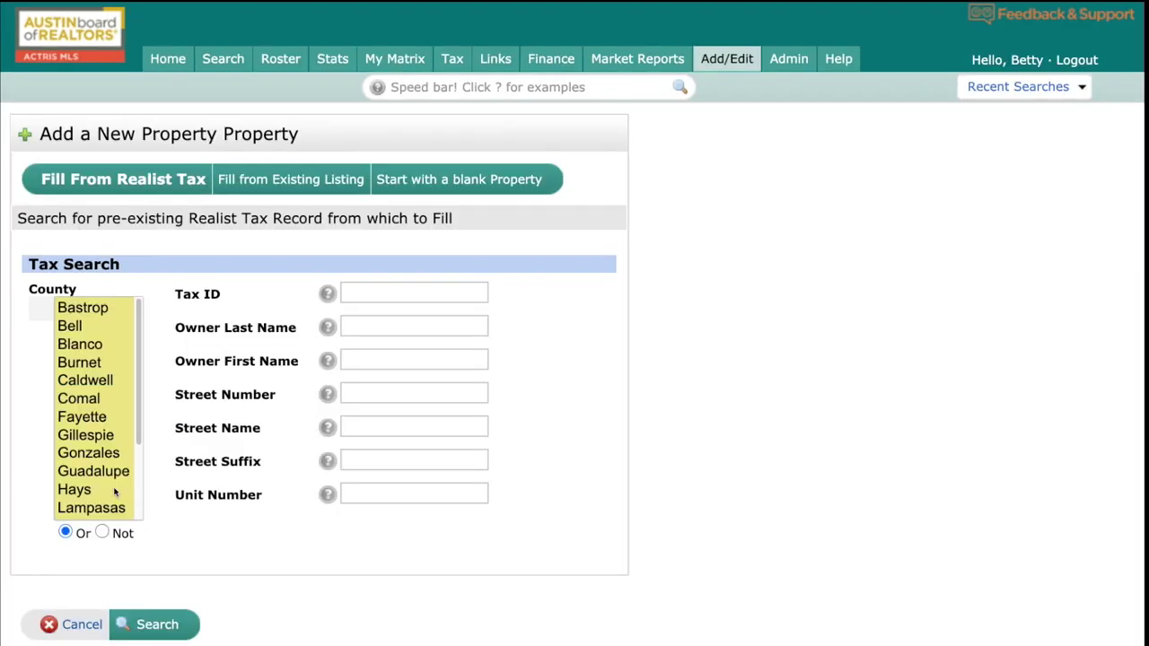
drag(141, 429, 122, 508)
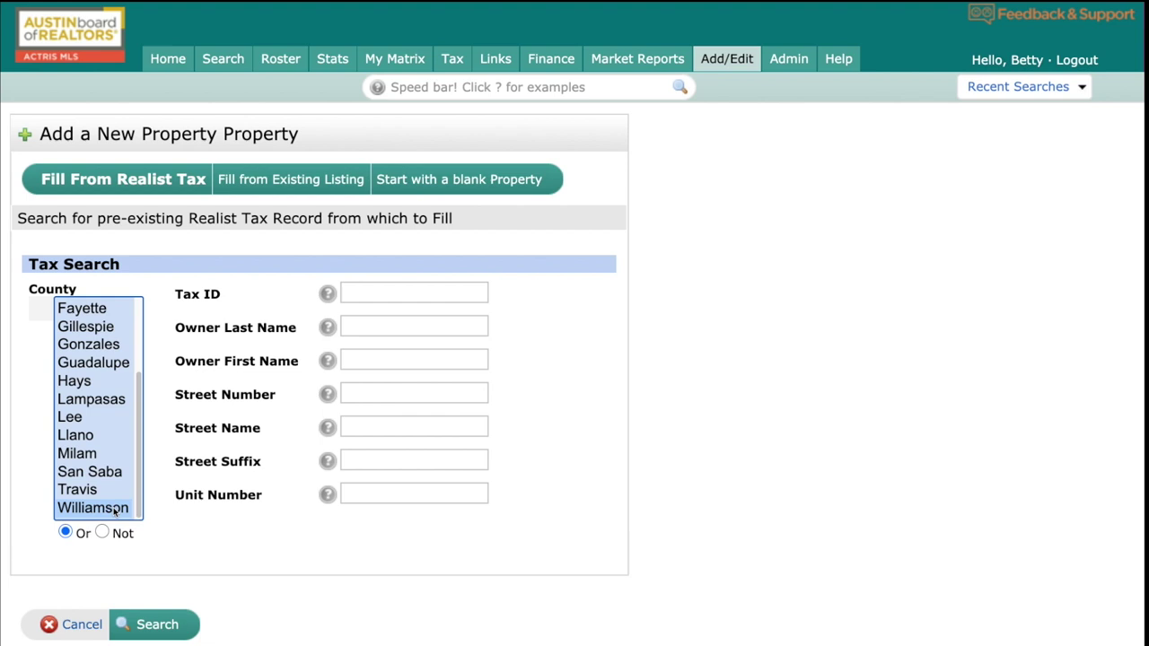
click(357, 394)
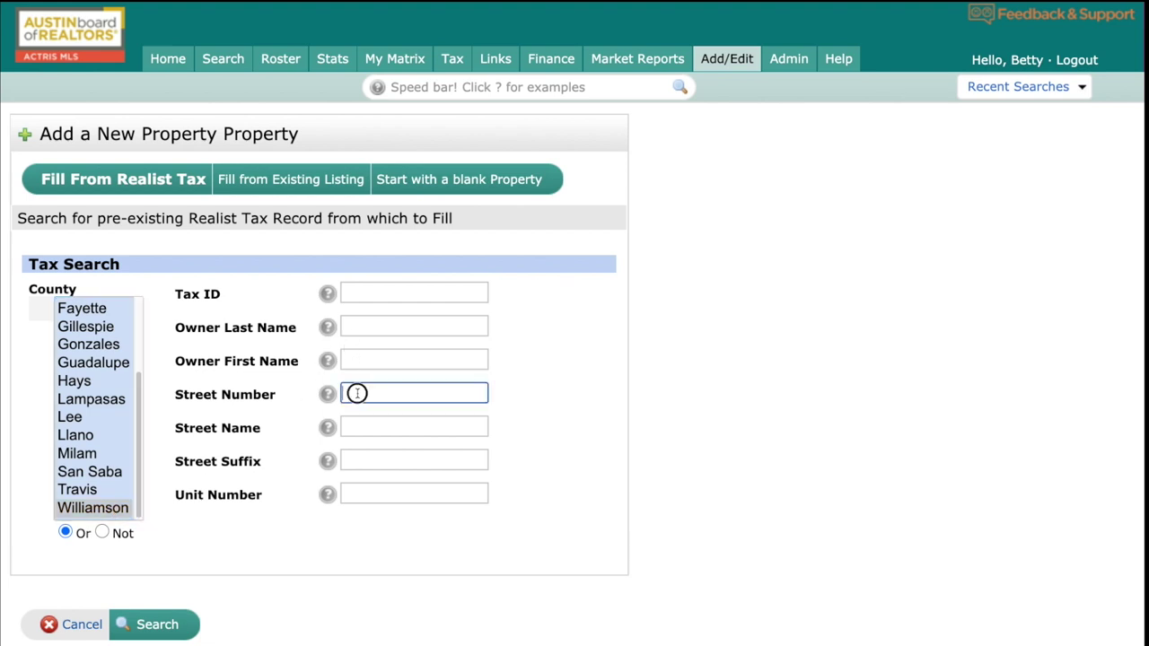
text(105)
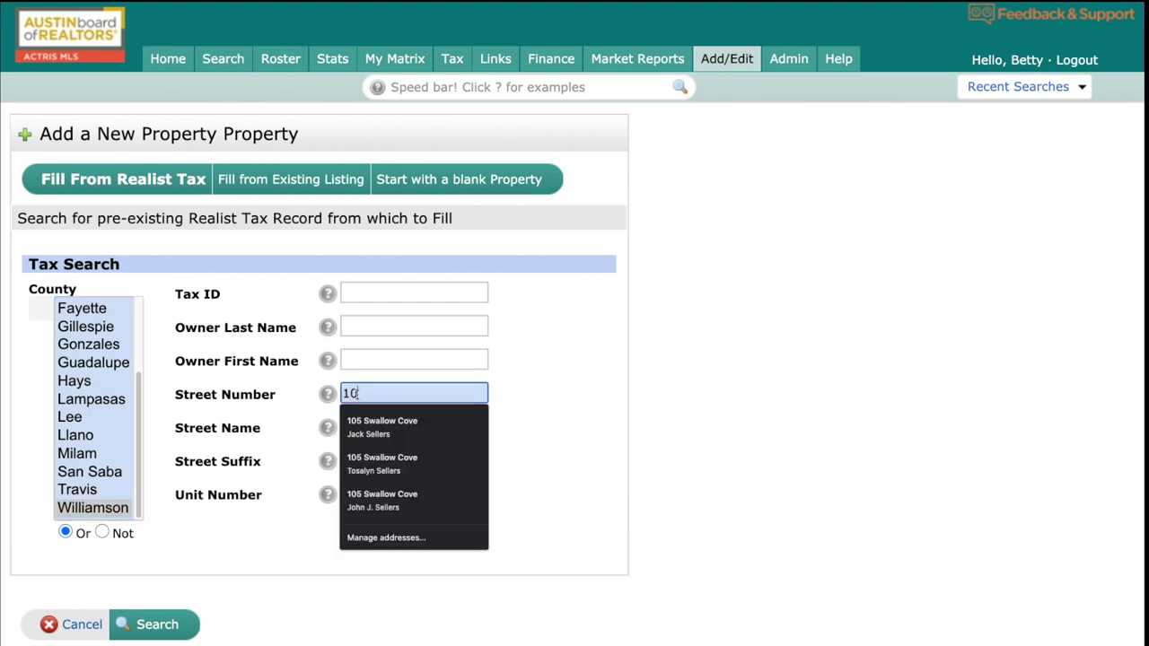
click(416, 429)
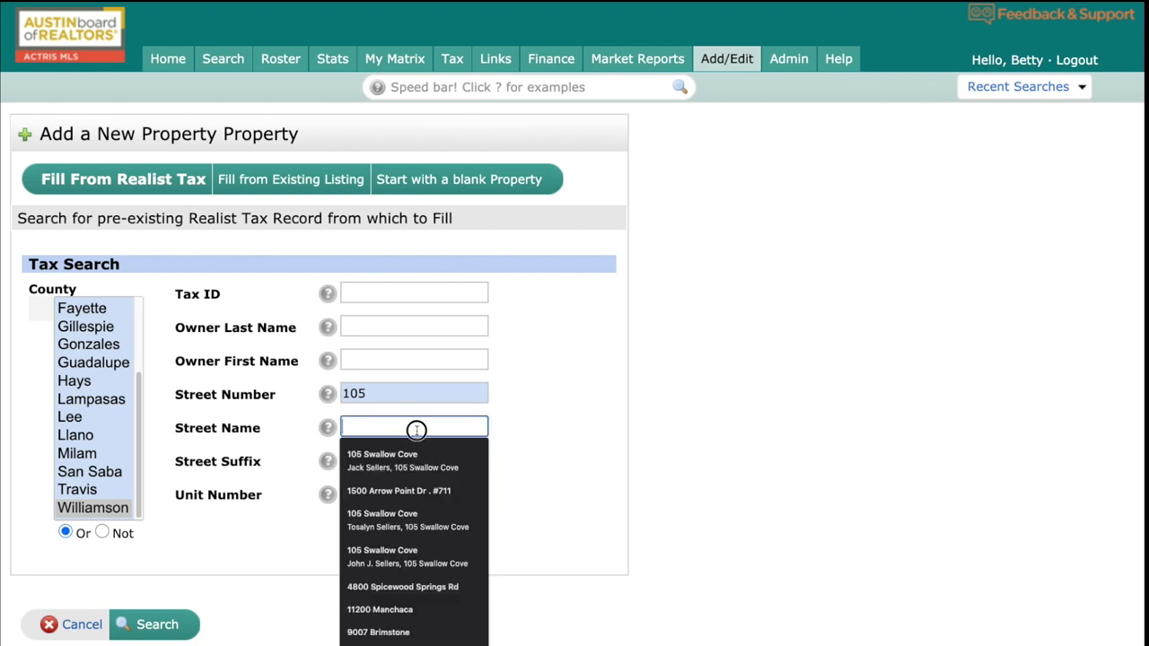
text(swallow)
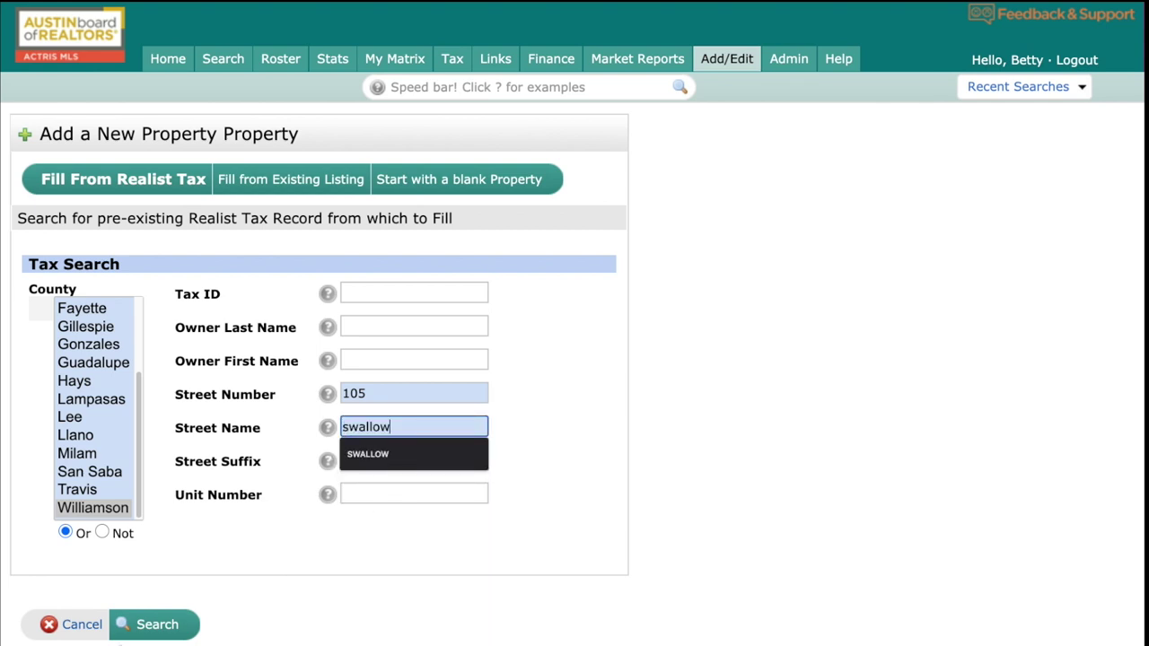
click(149, 634)
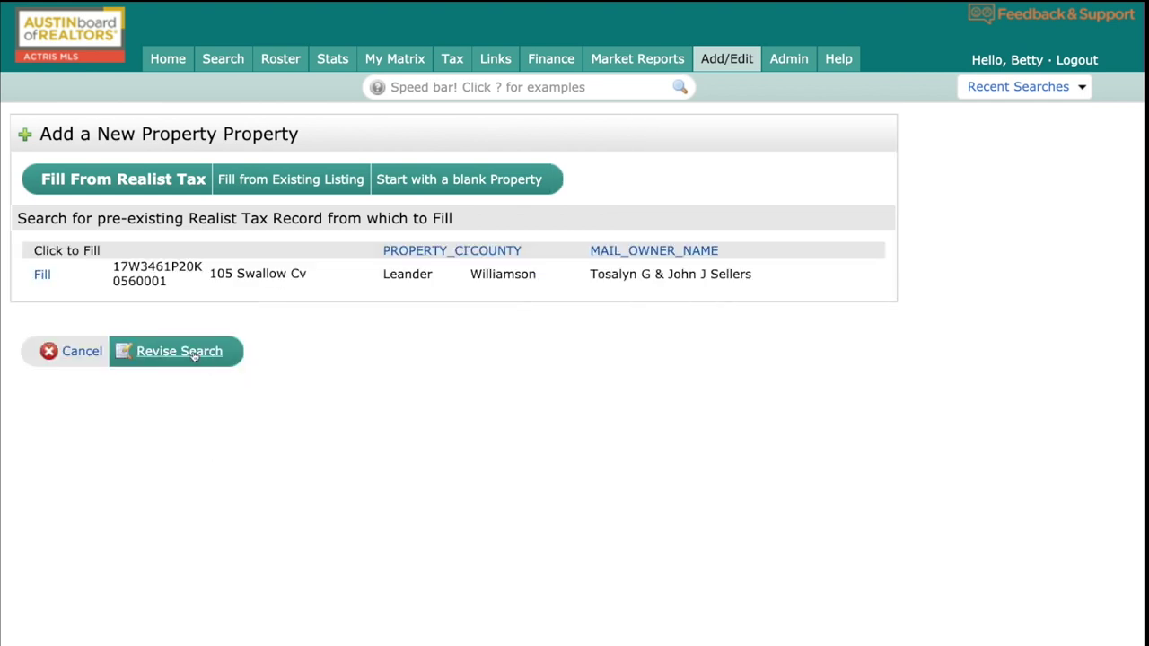
click(43, 277)
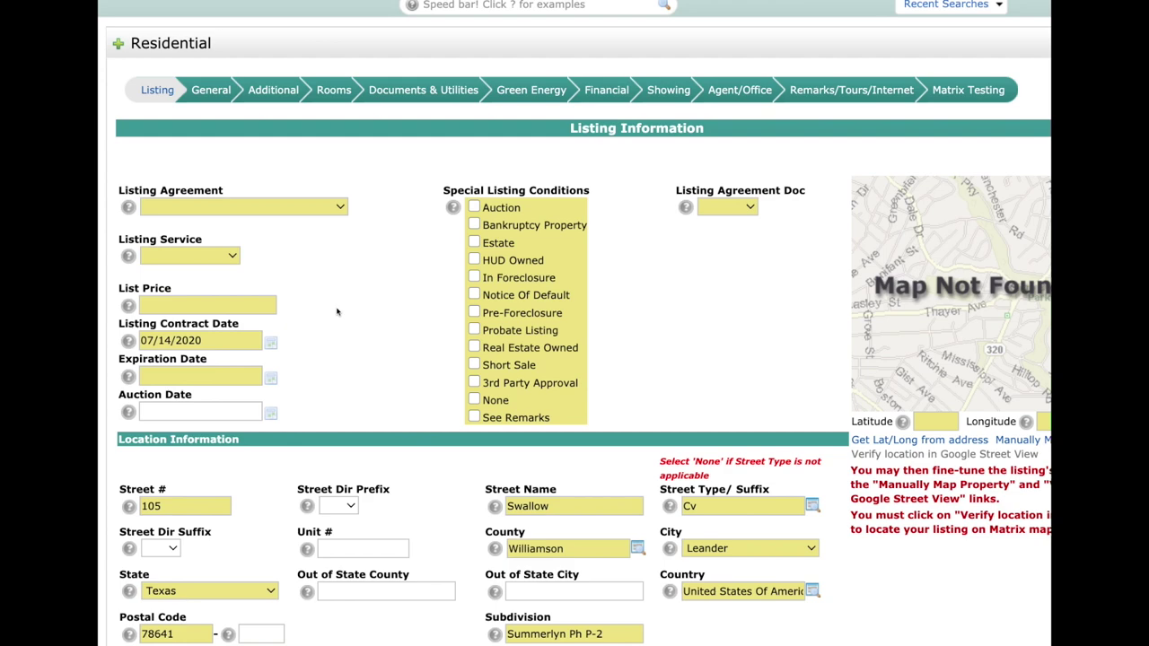
scroll(337, 311, down, 6)
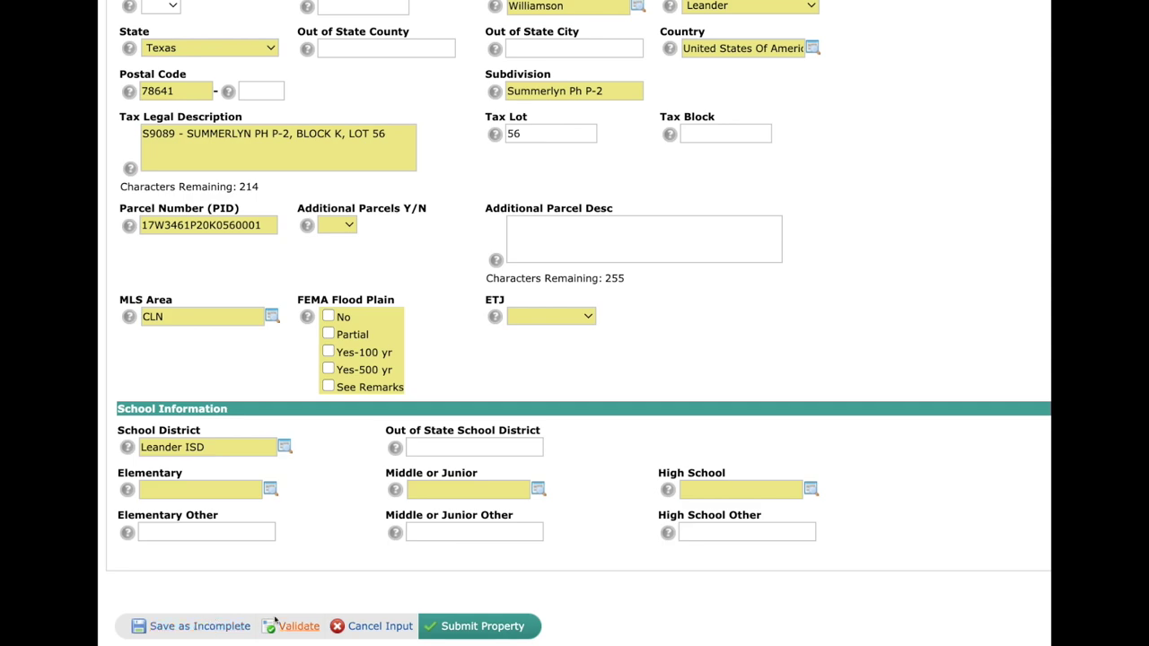
scroll(301, 587, up, 5)
scroll(323, 521, up, 2)
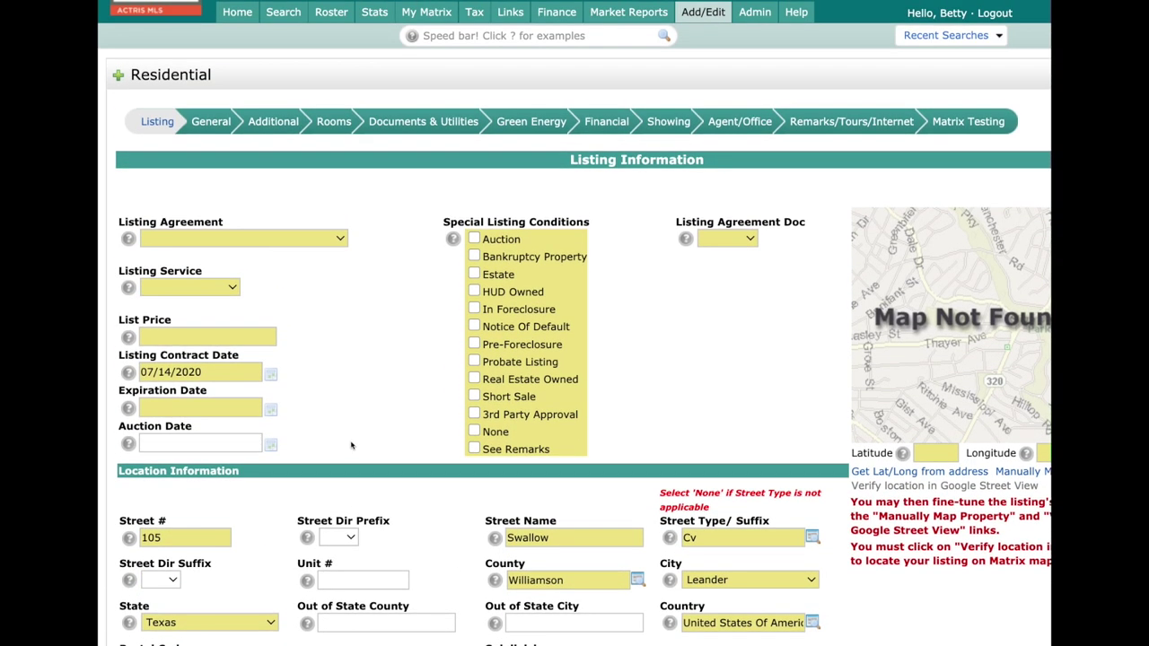
scroll(354, 436, down, 1)
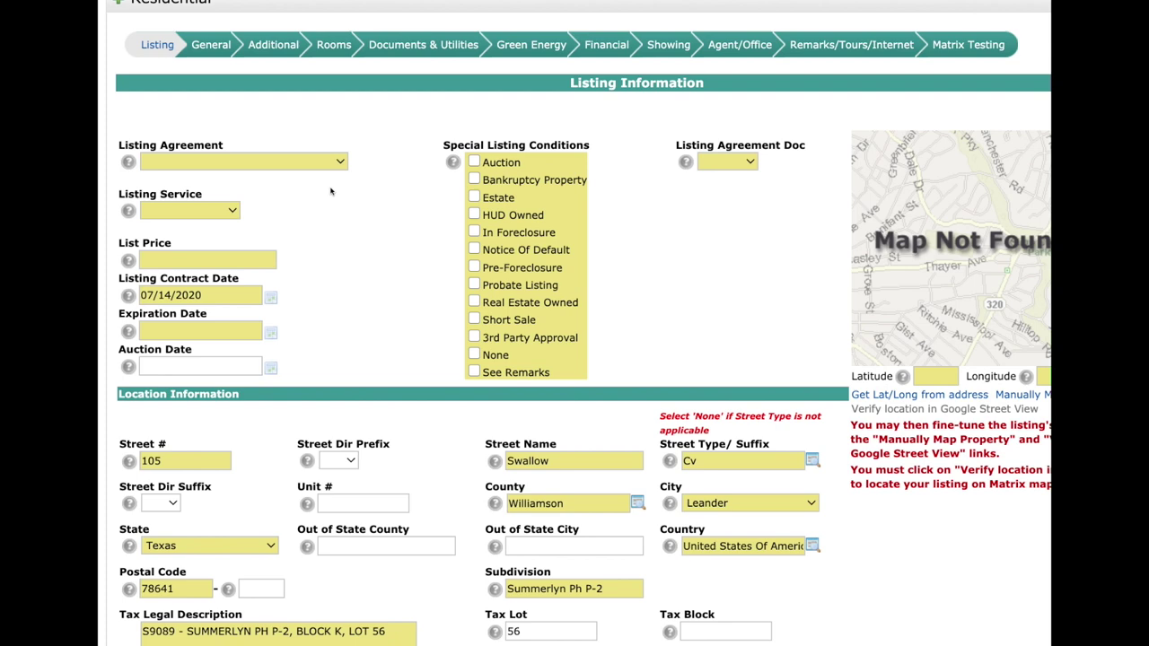
scroll(376, 252, down, 2)
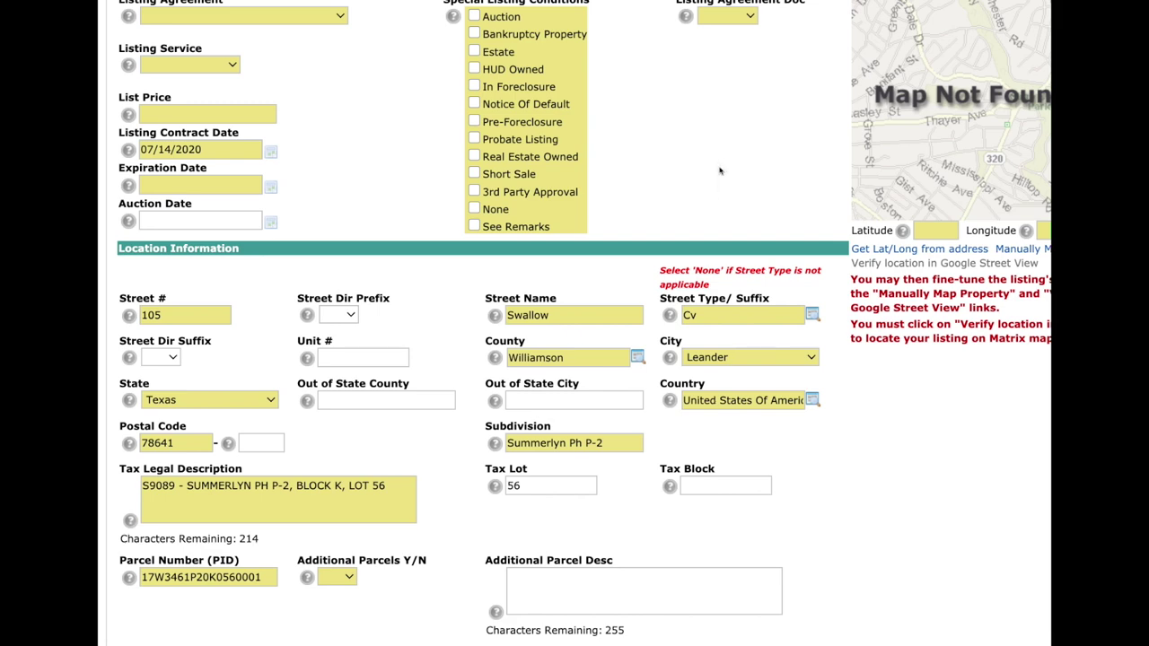
scroll(740, 185, down, 4)
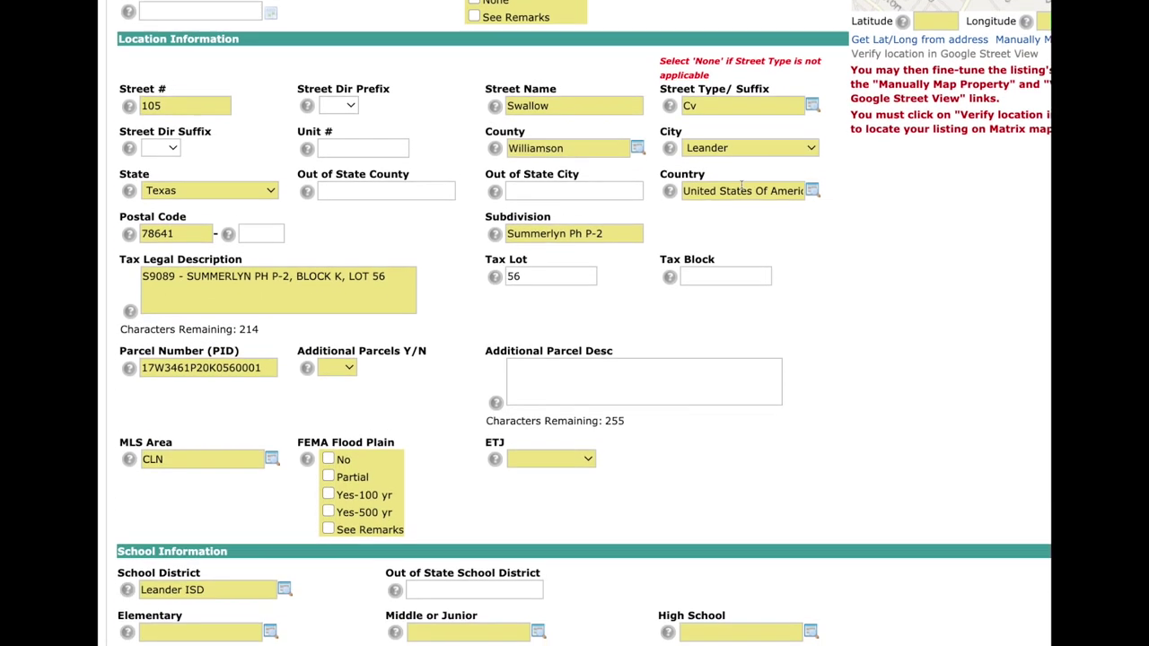
scroll(740, 191, down, 2)
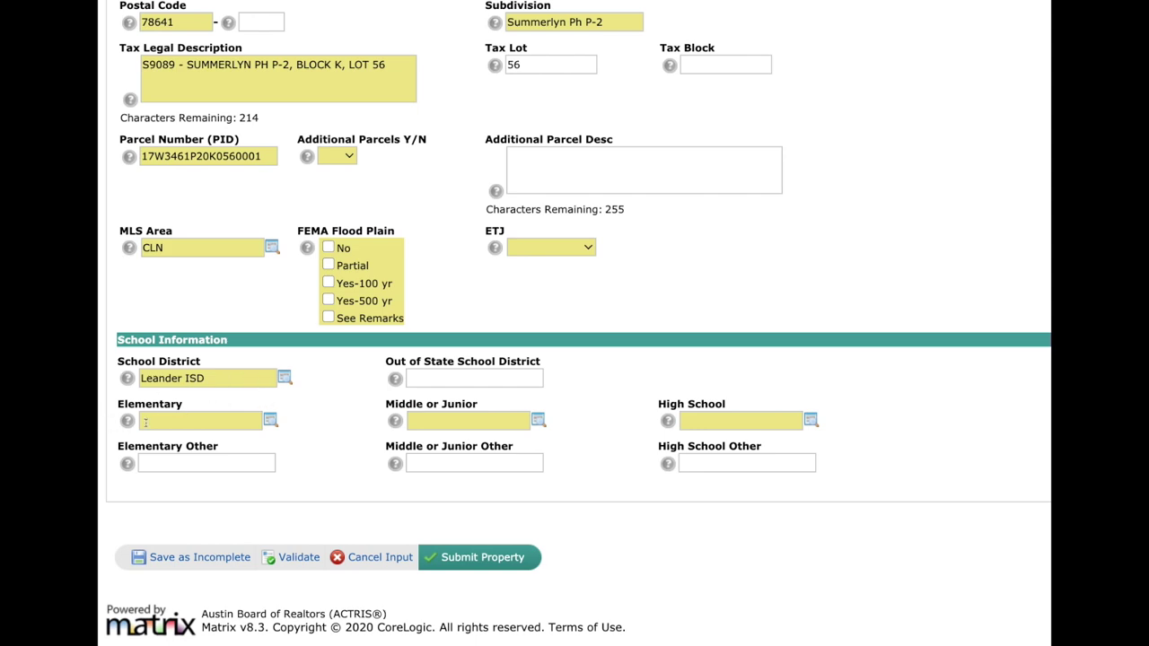
scroll(498, 399, up, 8)
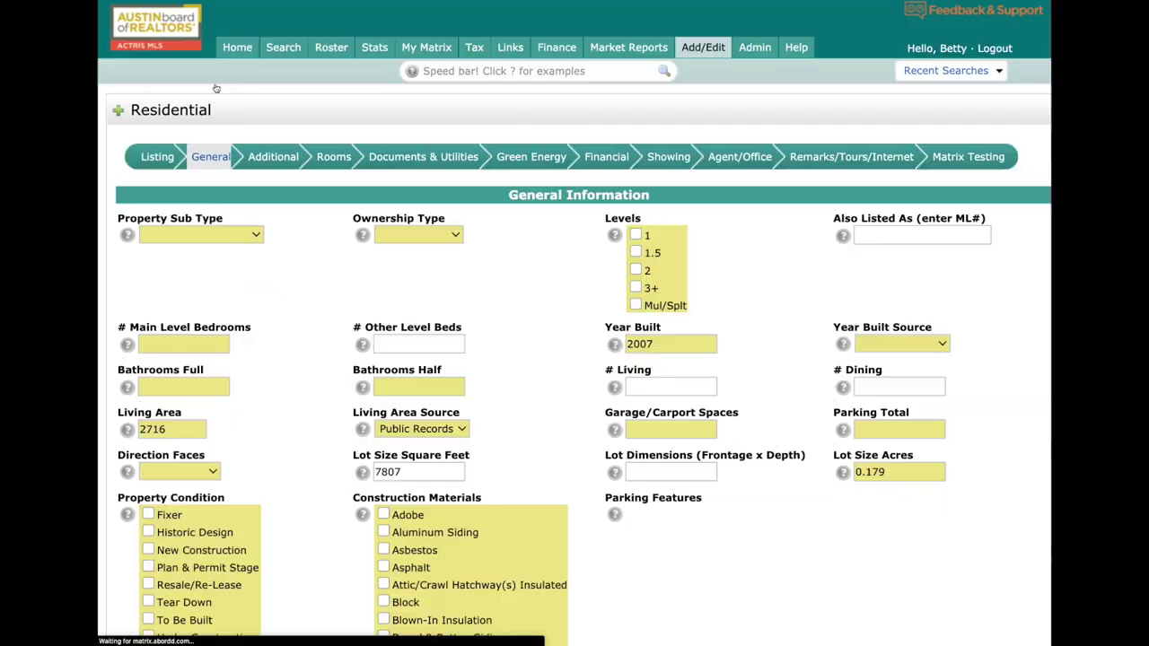
- Review the prefilled General page (Year Built 2007, Living Area 2716), then continue to Additional information
click(216, 86)
scroll(571, 365, down, 3)
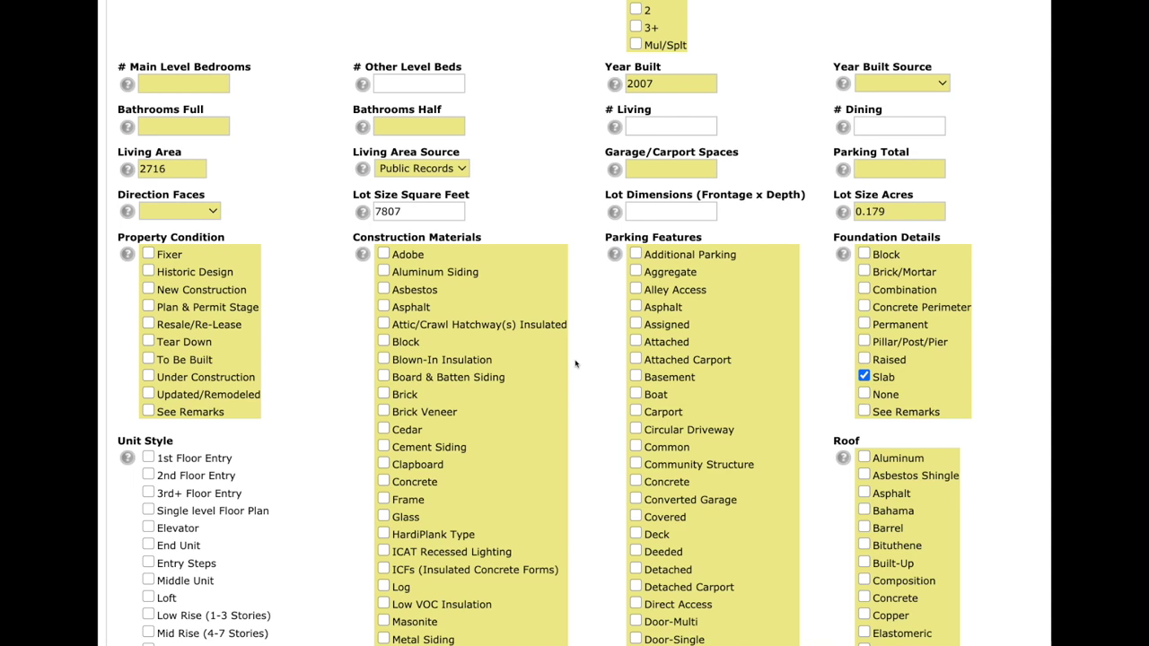
scroll(576, 364, down, 2)
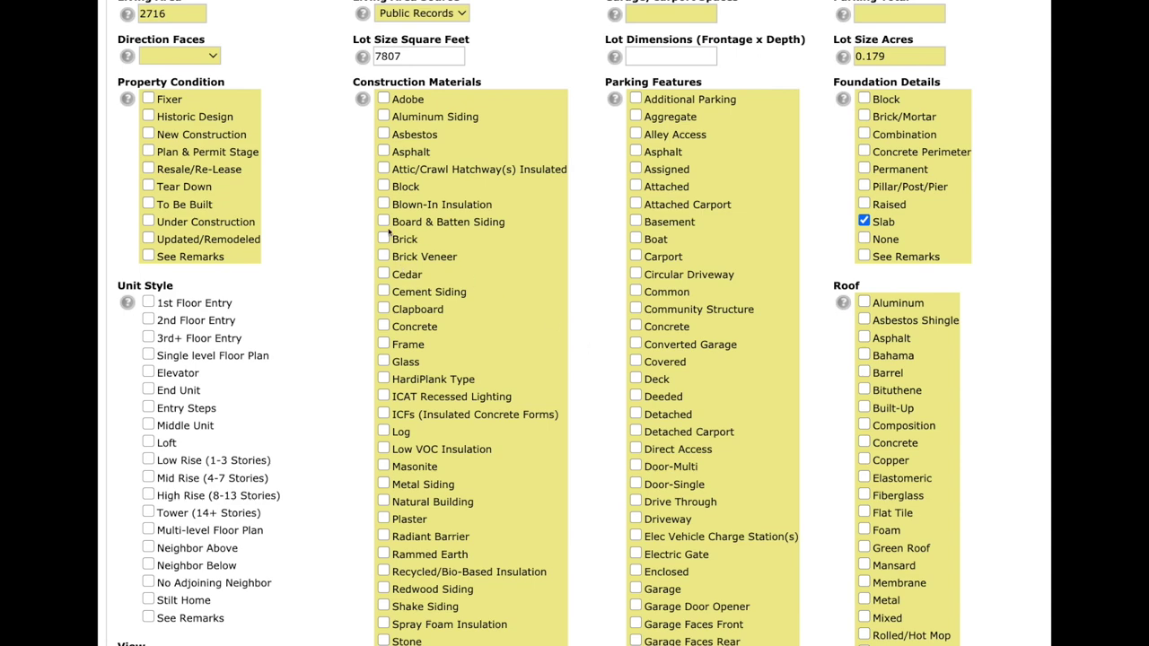
scroll(410, 287, down, 1)
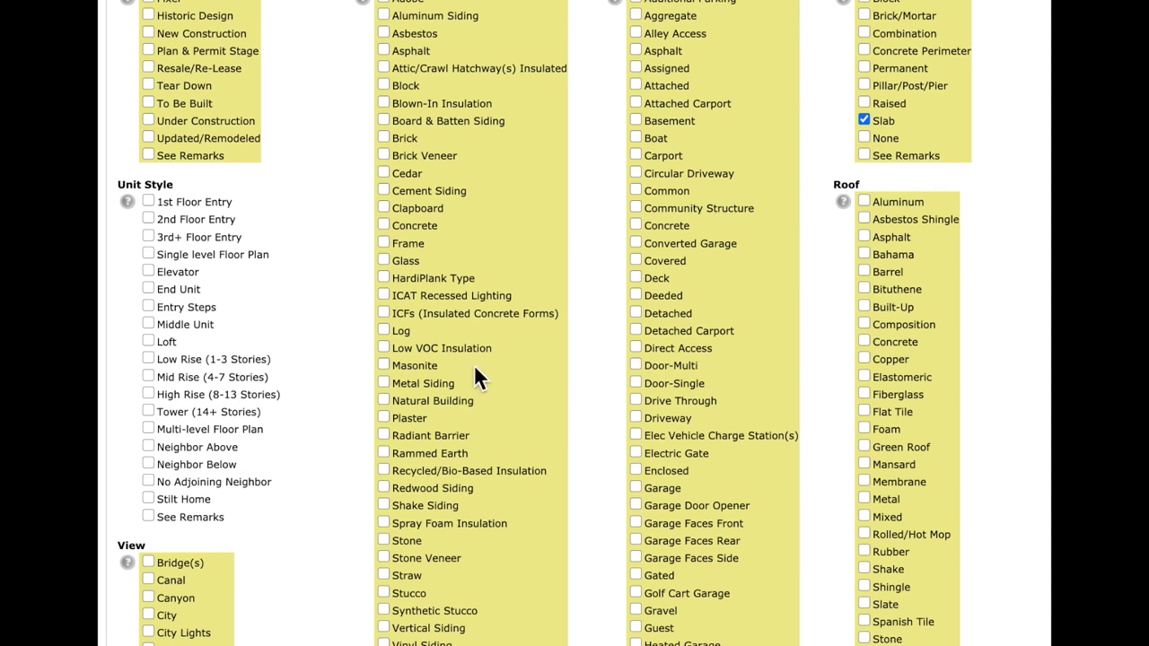
scroll(348, 278, up, 1)
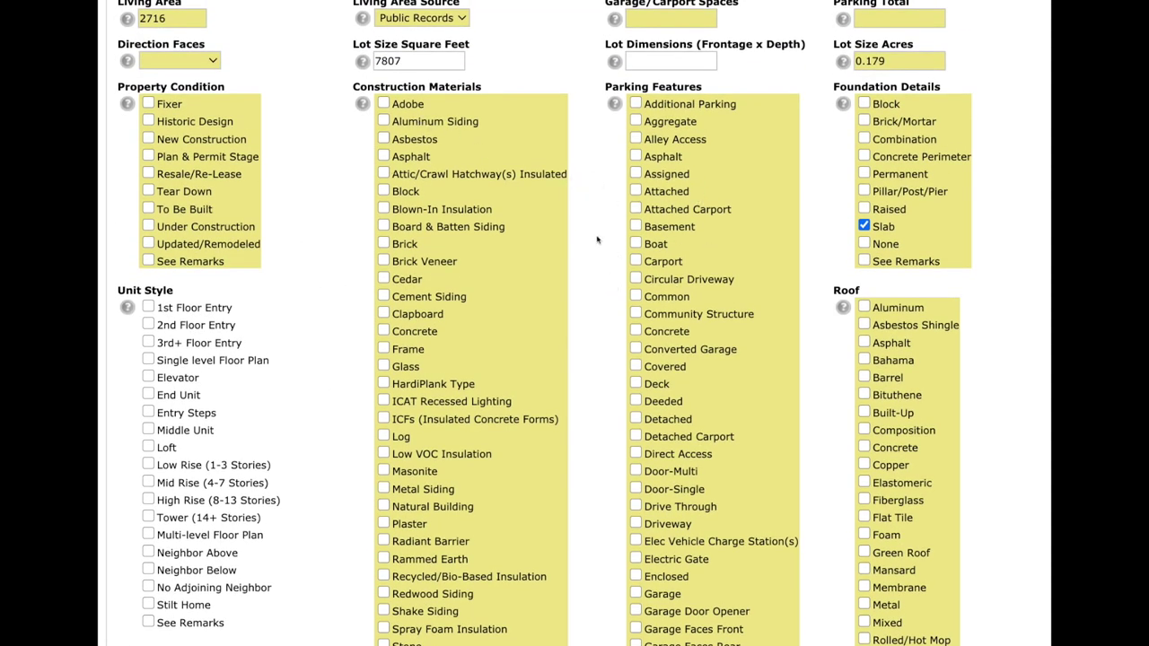
scroll(577, 233, up, 3)
scroll(578, 232, up, 1)
click(278, 85)
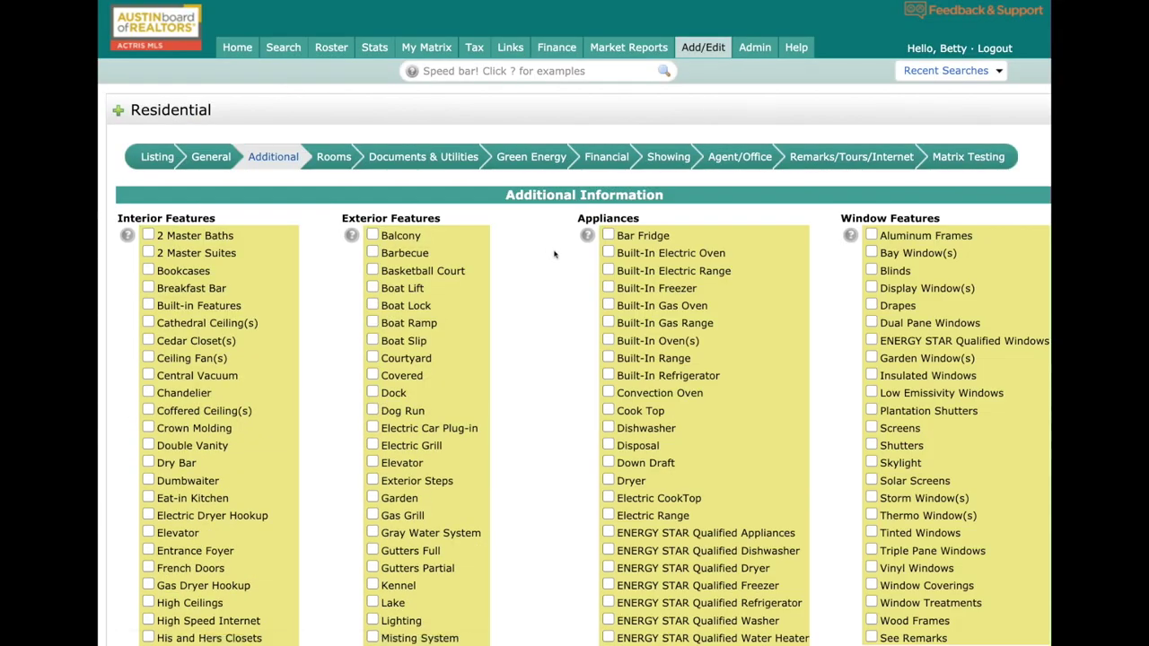
scroll(552, 253, down, 2)
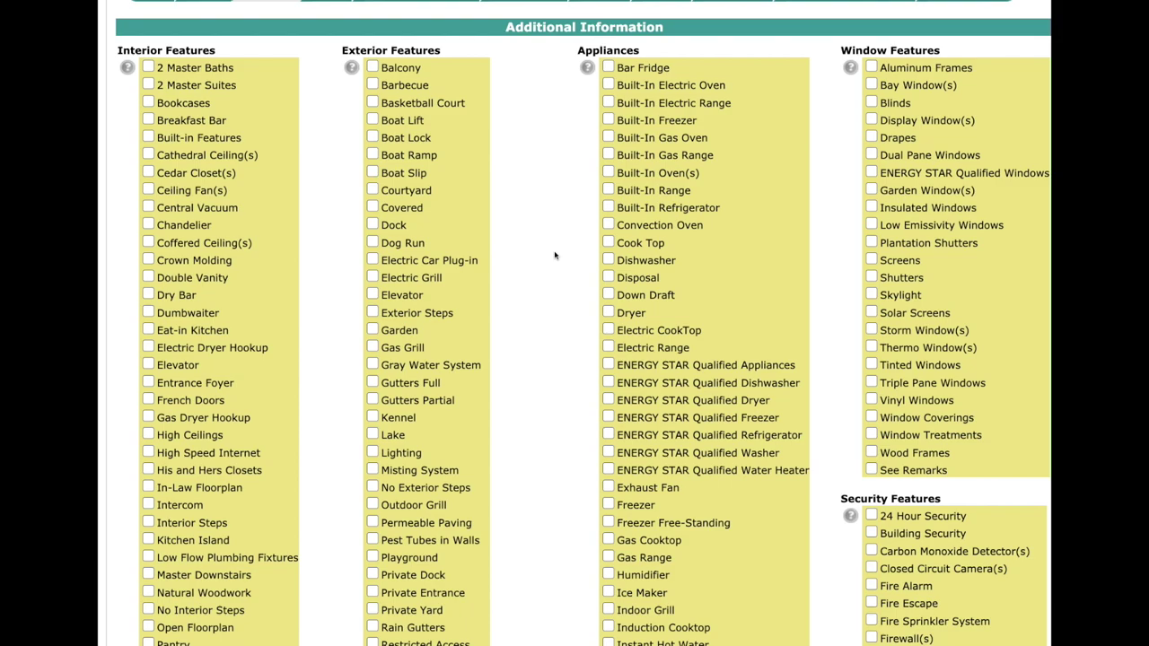
scroll(552, 254, down, 4)
scroll(555, 256, up, 5)
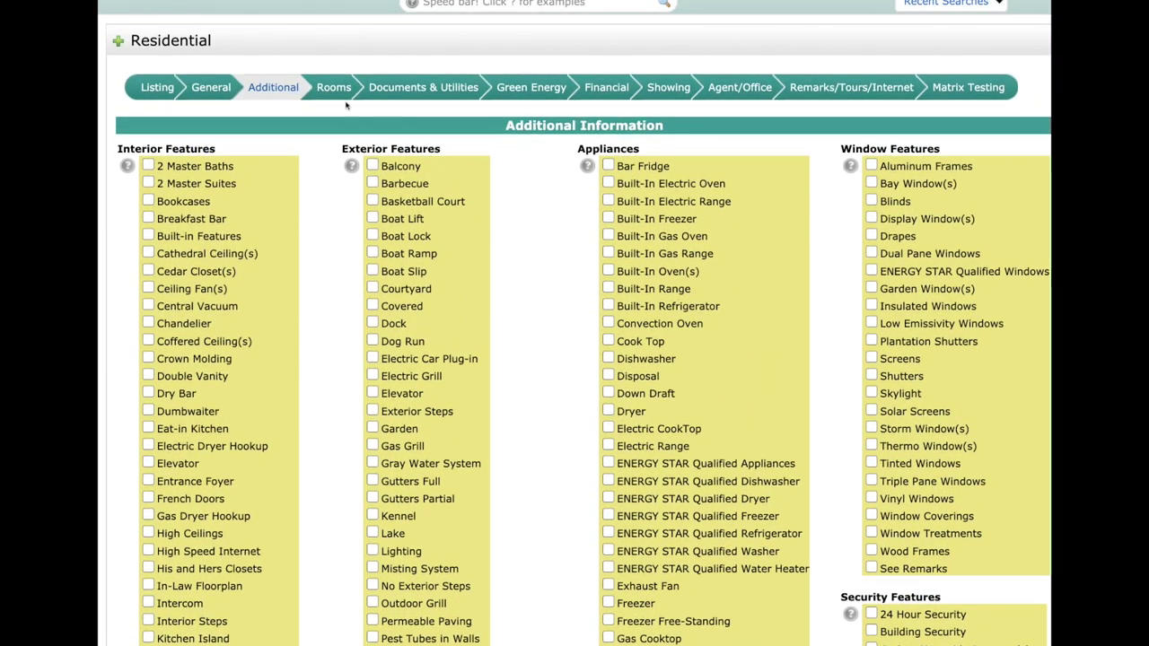
- In Rooms, set the first room to a Bedroom on the Main level
click(334, 87)
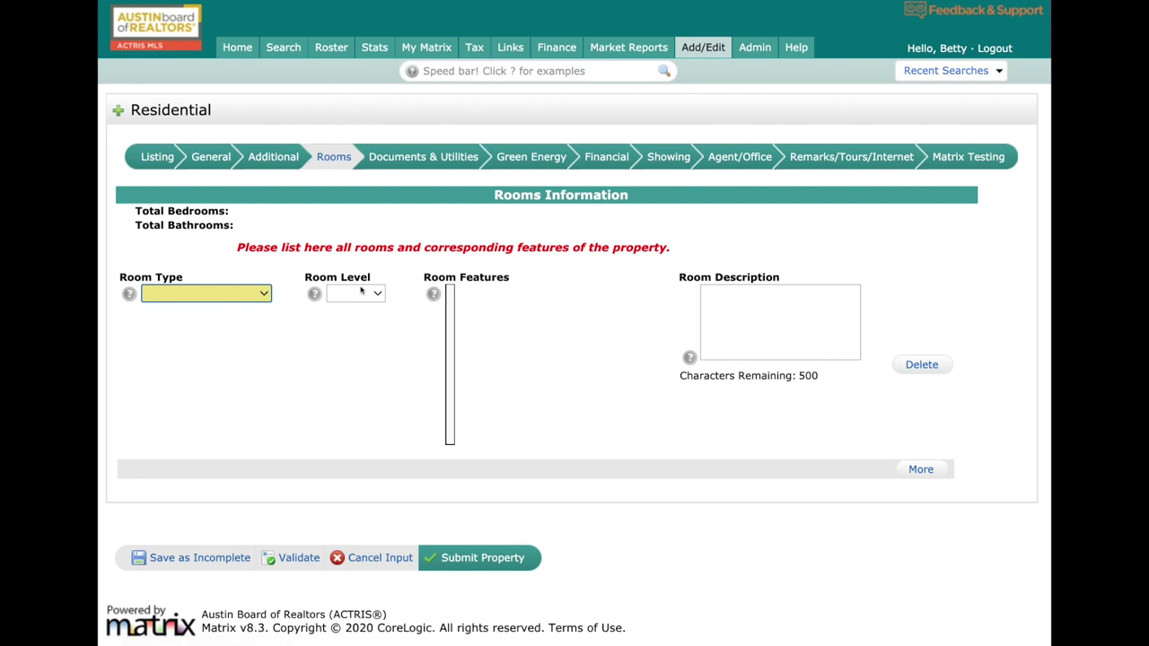
click(265, 295)
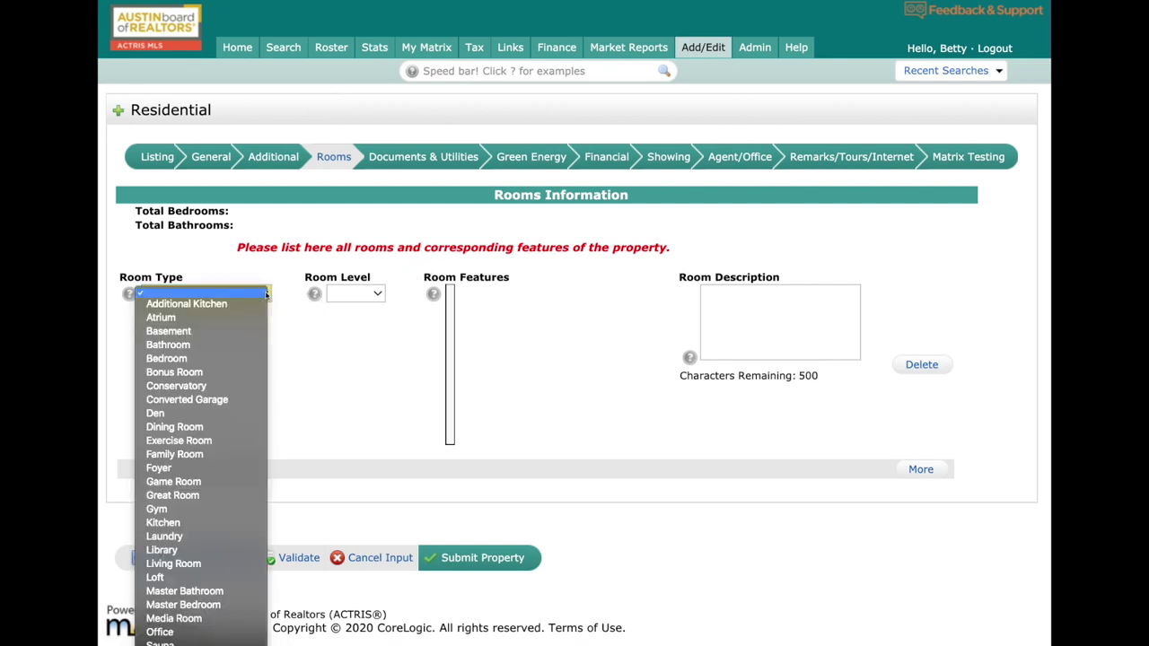
click(231, 358)
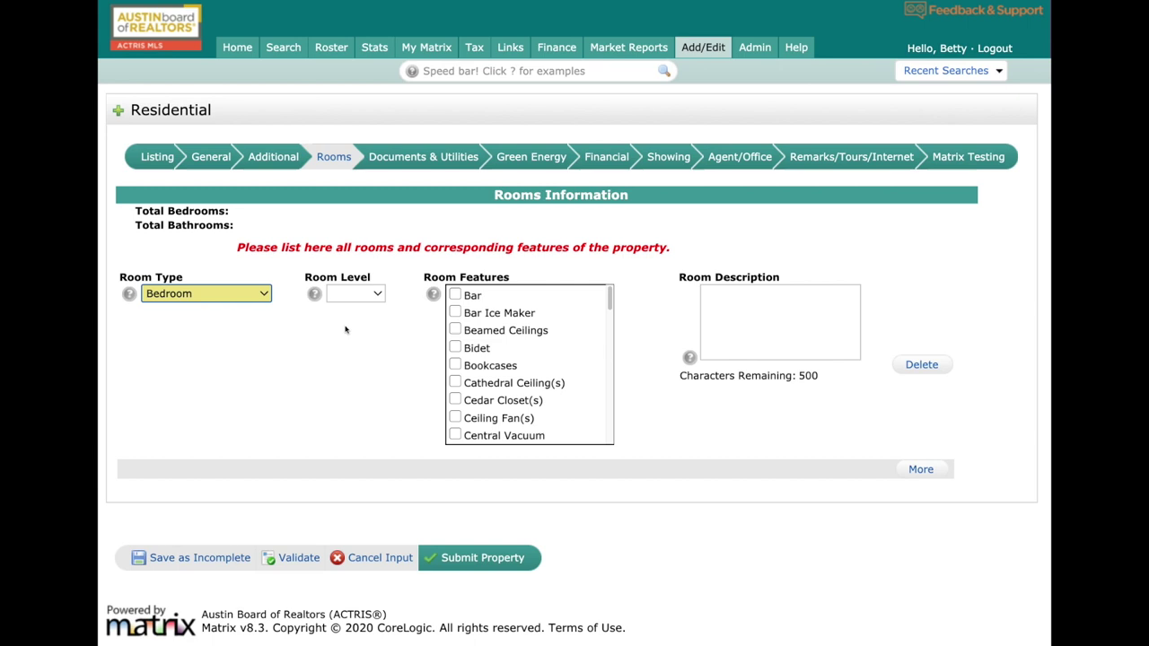
click(375, 294)
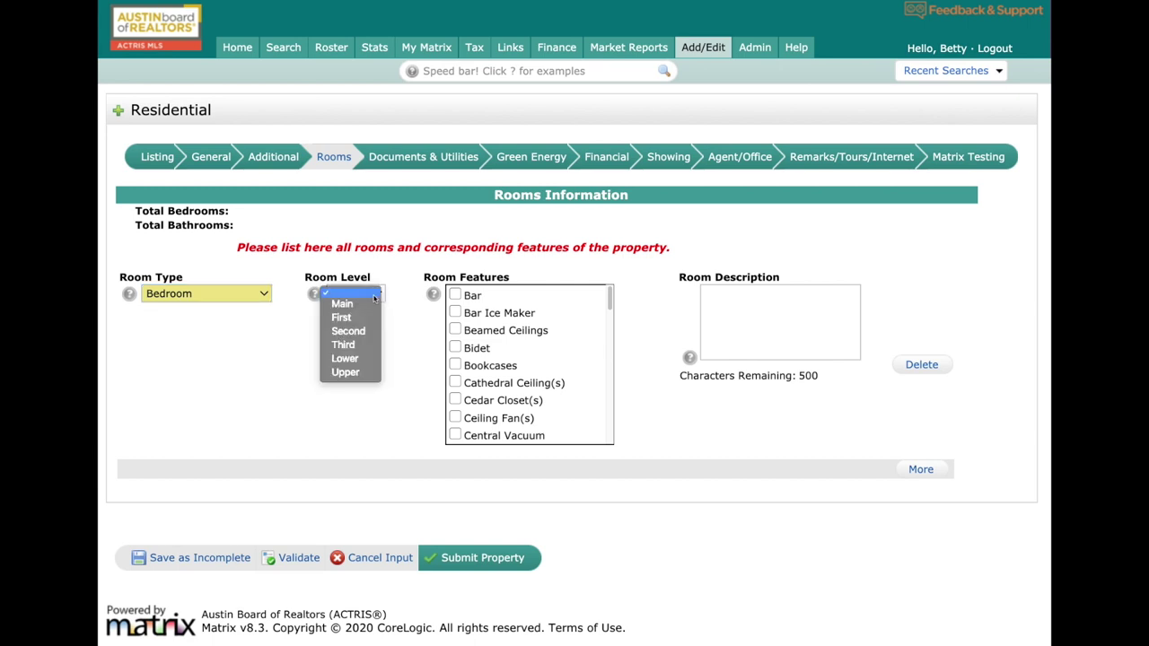
click(360, 304)
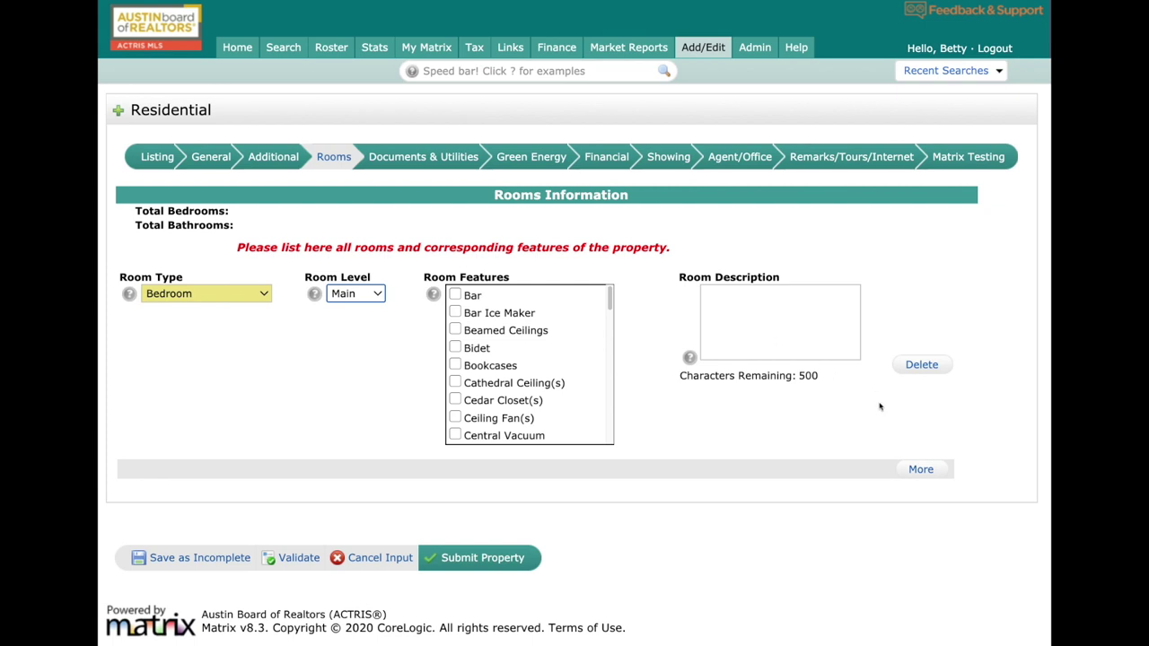
- Add a second room row, leave its type unset, and delete the empty row
click(921, 470)
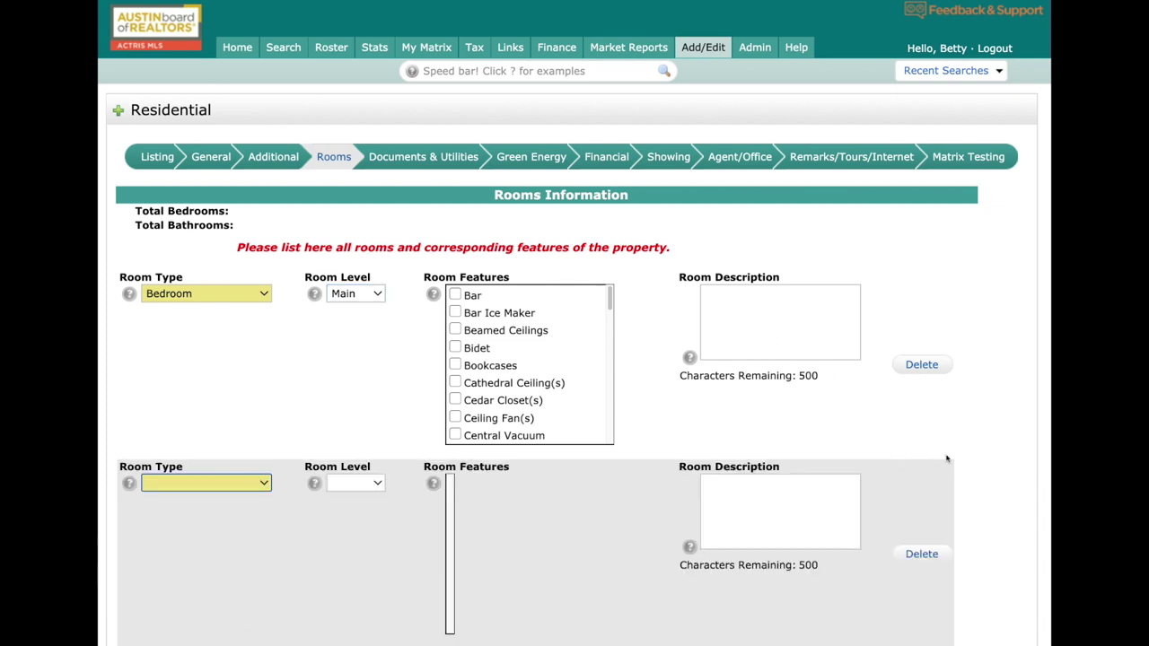
scroll(946, 461, down, 3)
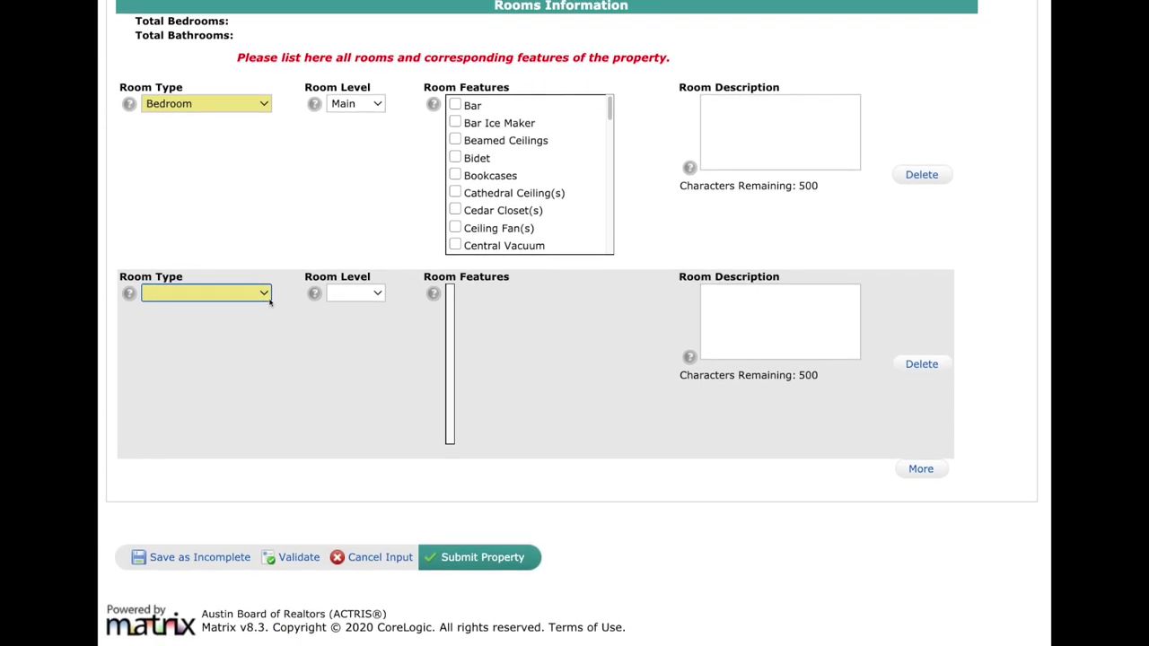
click(264, 292)
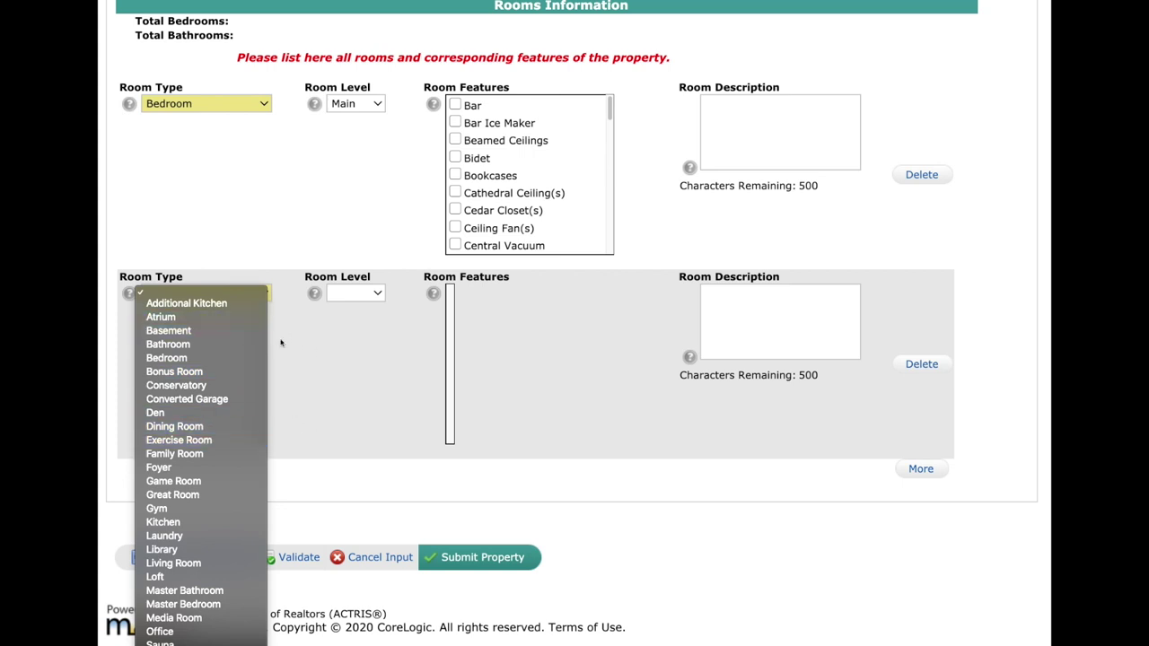
click(355, 346)
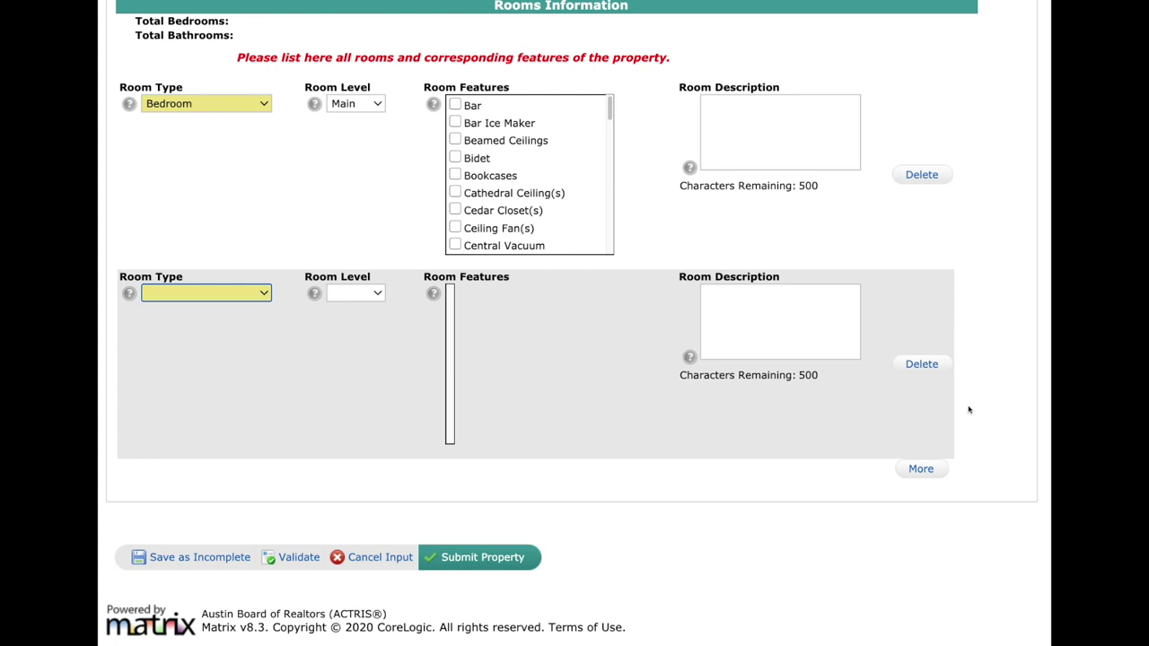
click(921, 366)
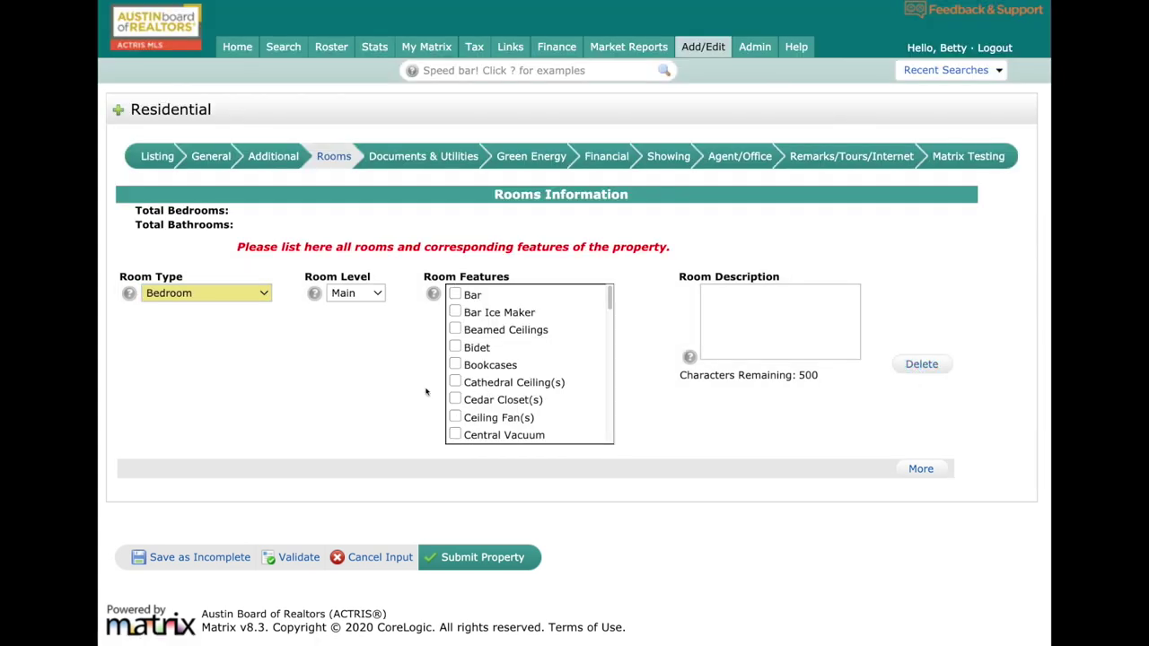
- Look over the Documents & Utilities checklists without changes, then continue to Green Energy
click(423, 156)
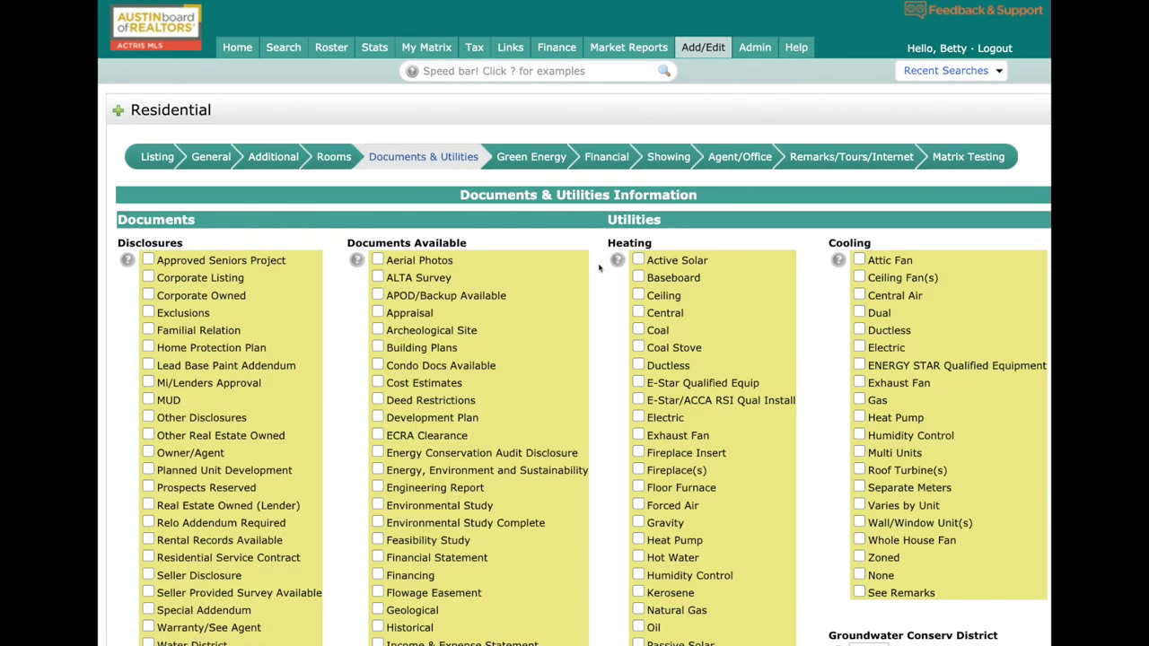
scroll(597, 268, down, 4)
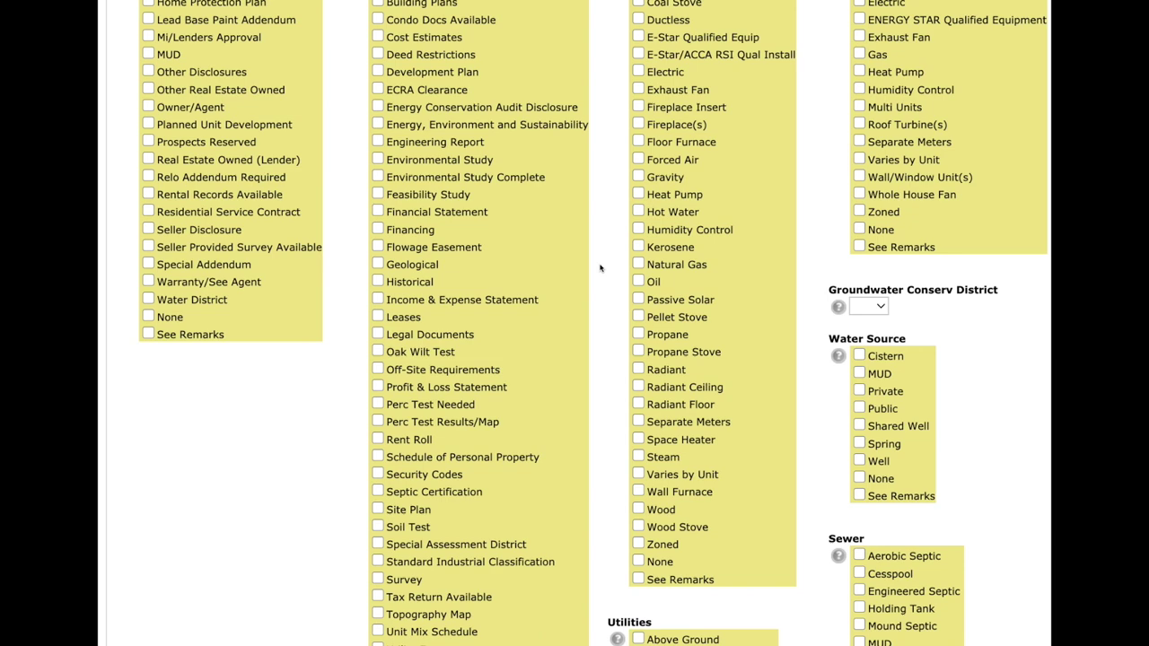
scroll(602, 266, up, 5)
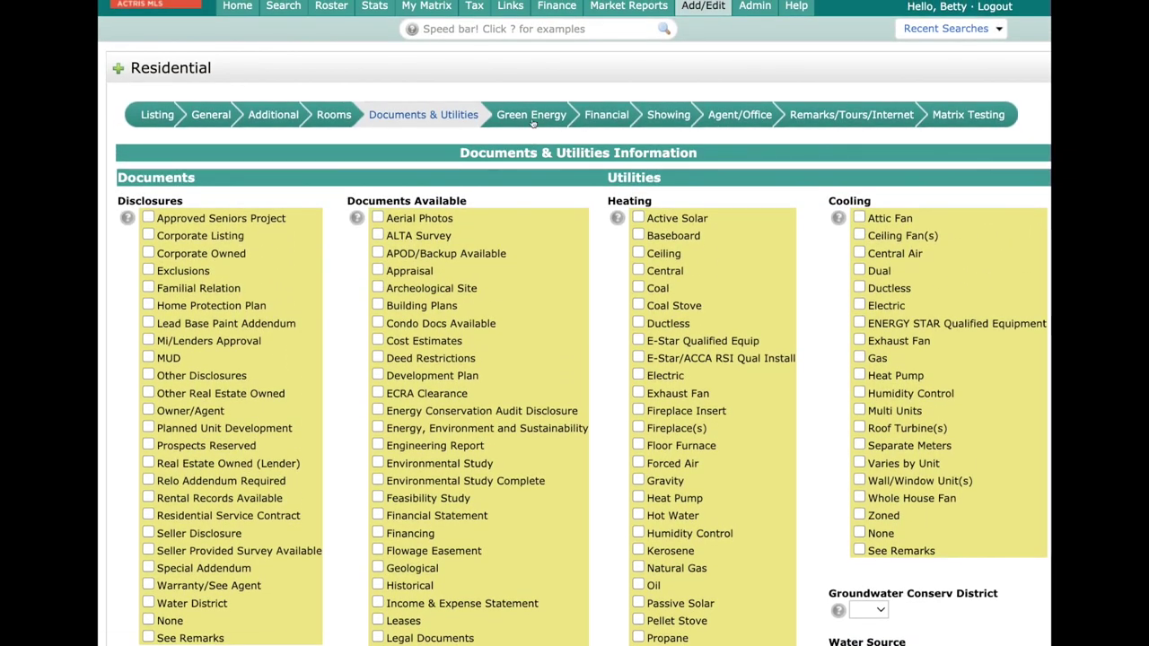
click(533, 123)
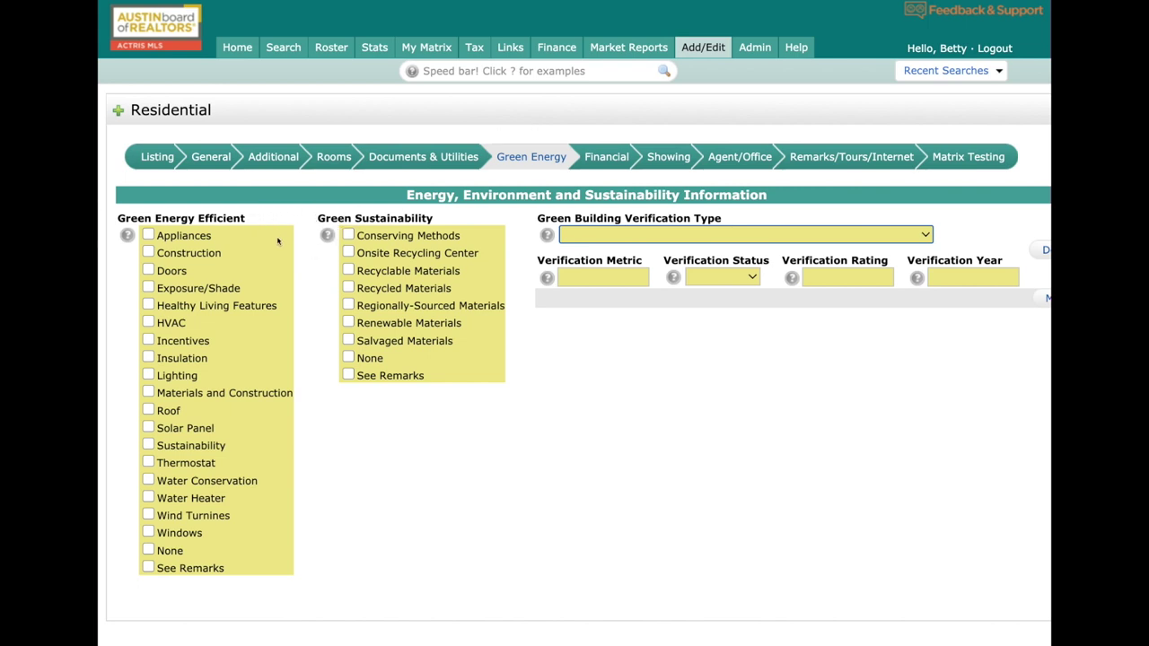
- Look over the Financial section without changes, then continue to Showing information
click(611, 158)
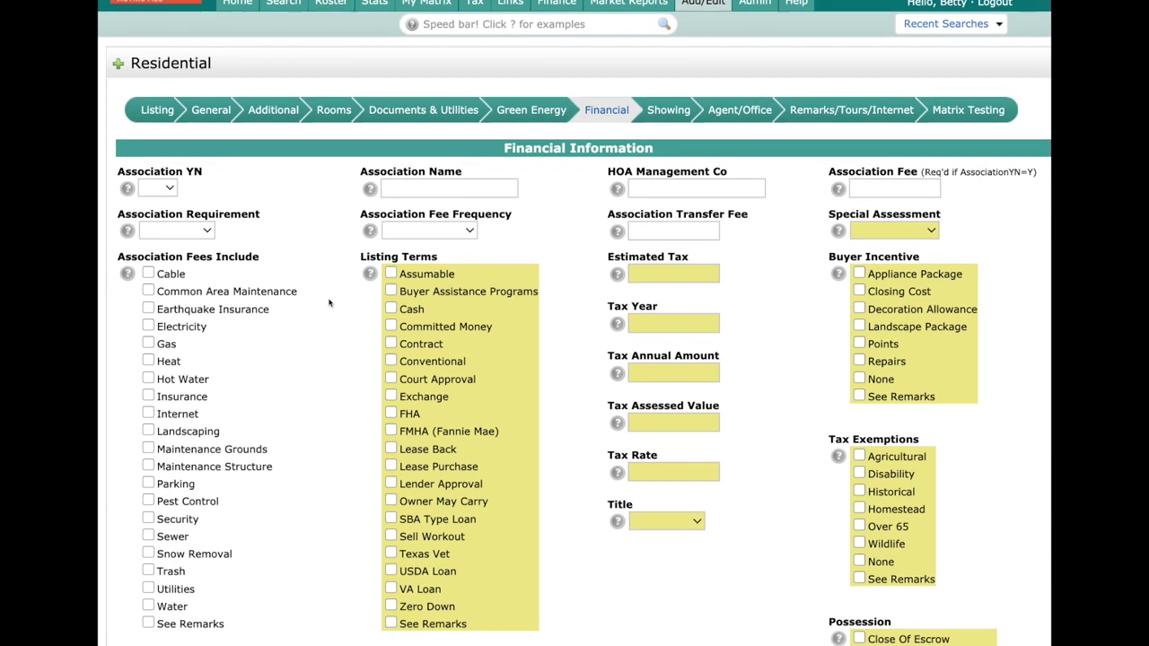
scroll(329, 303, down, 3)
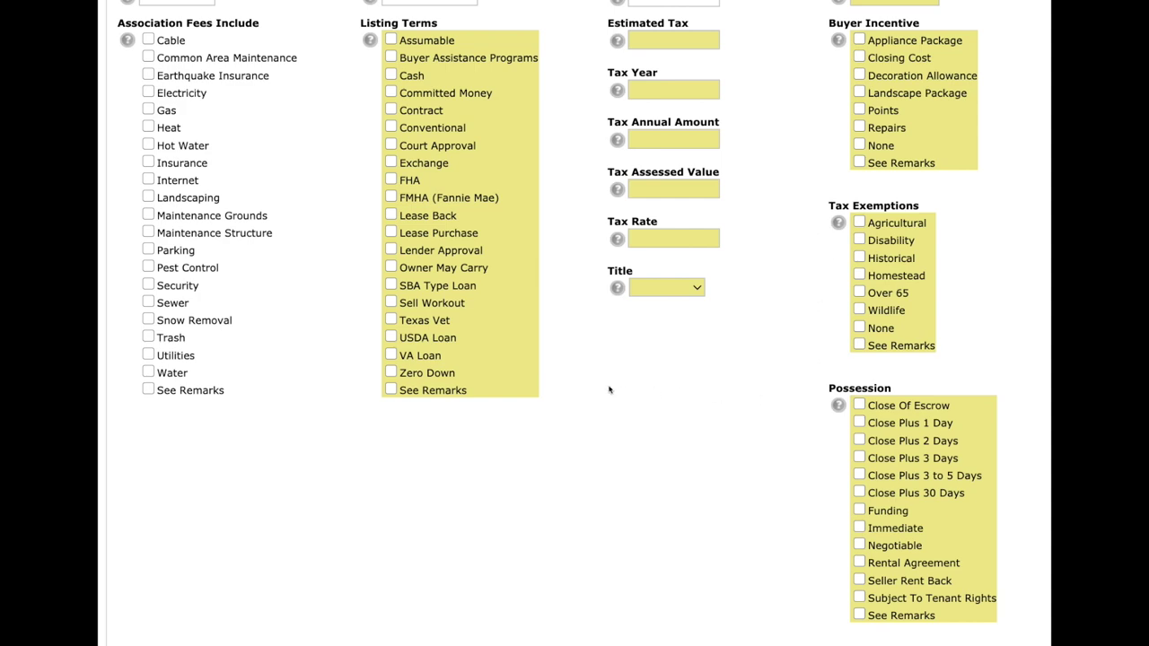
scroll(609, 389, up, 3)
click(669, 130)
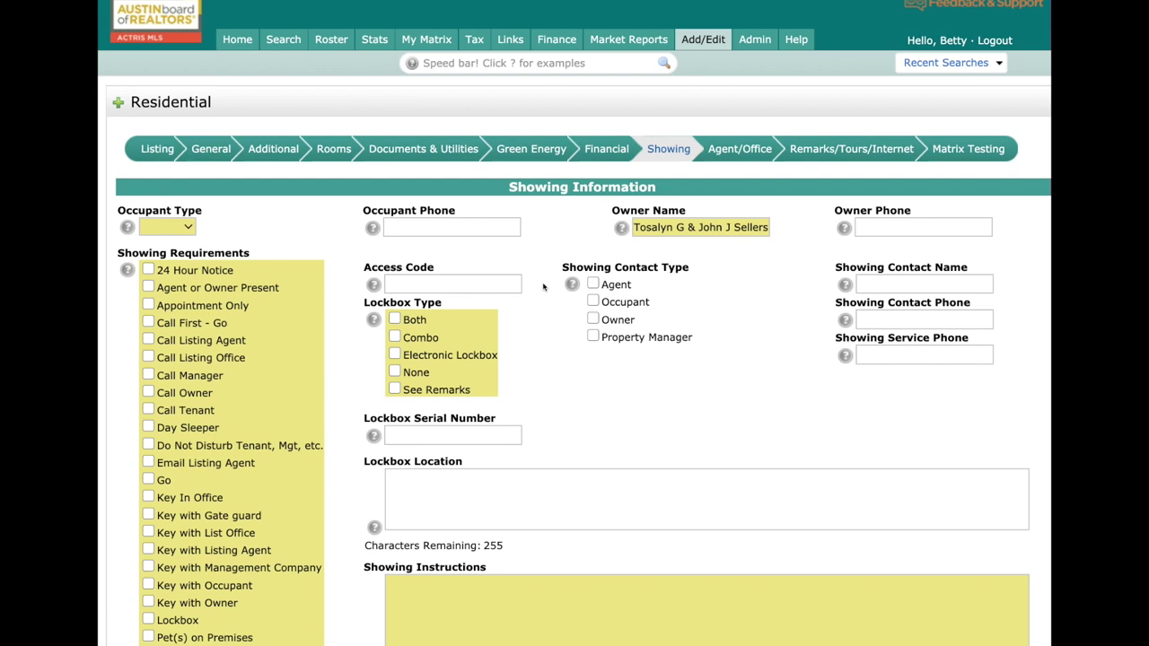
scroll(543, 287, down, 2)
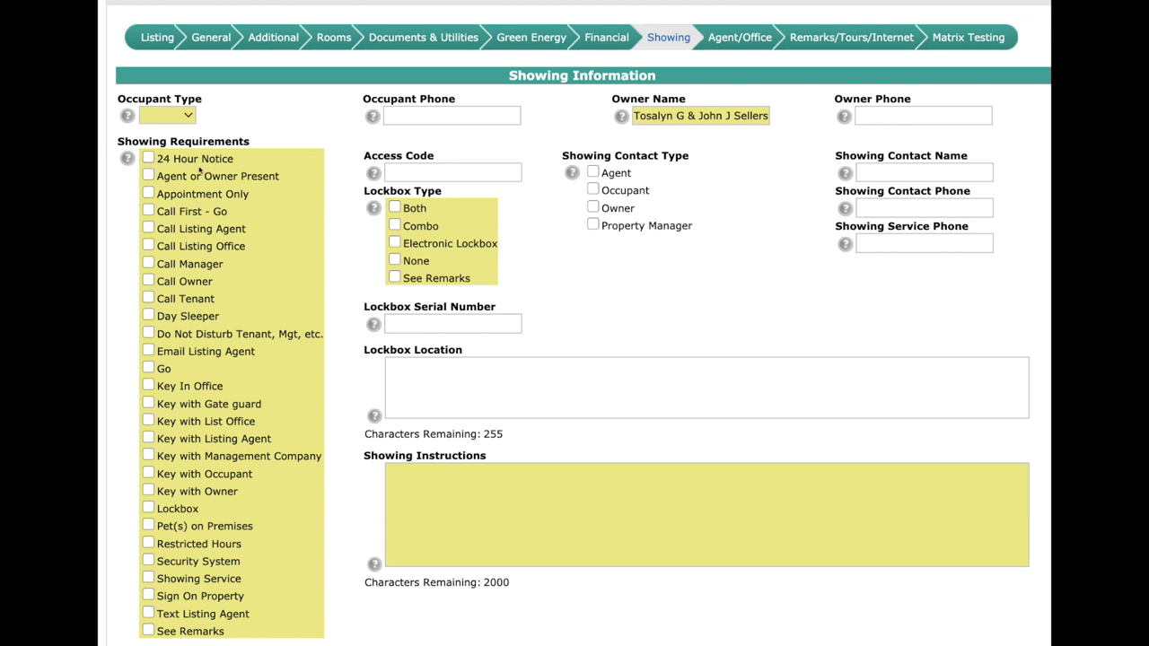
click(187, 116)
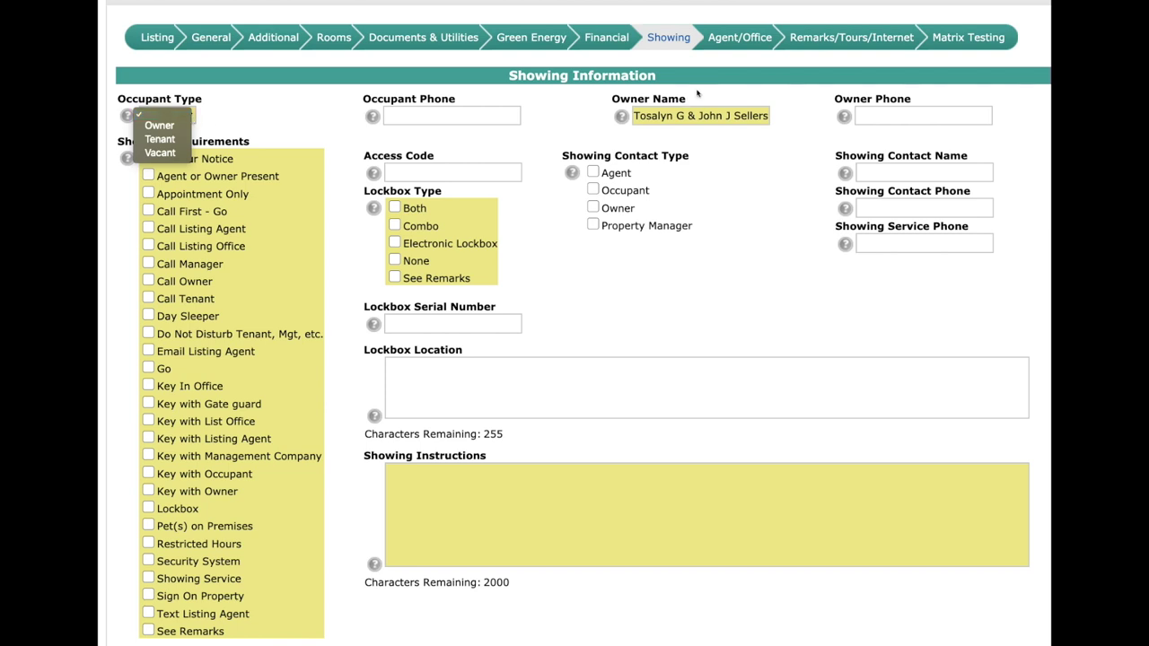
click(734, 38)
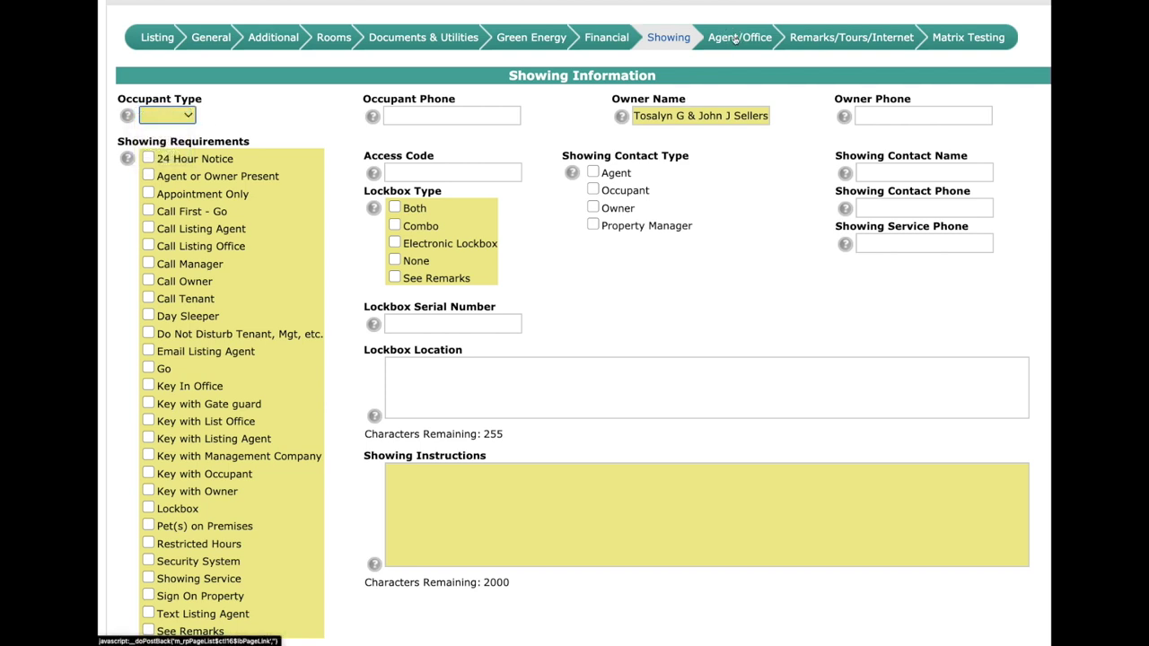
- Pass through Agent/Office to the Remarks/Tours/Internet page with empty remark fields
click(735, 38)
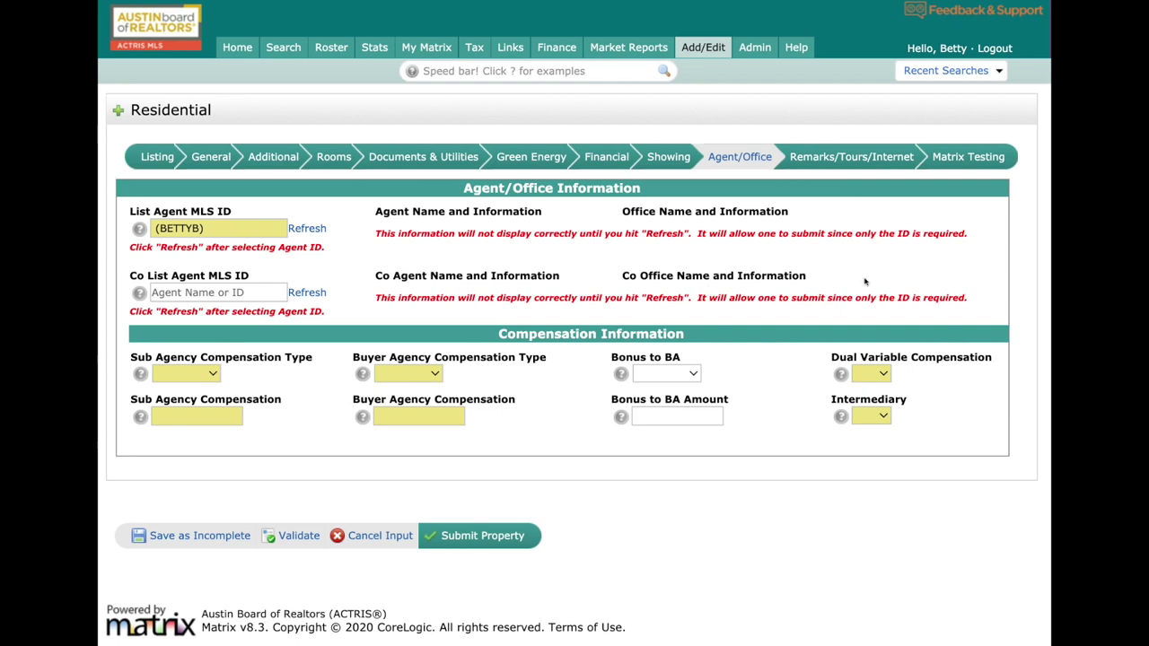
click(819, 162)
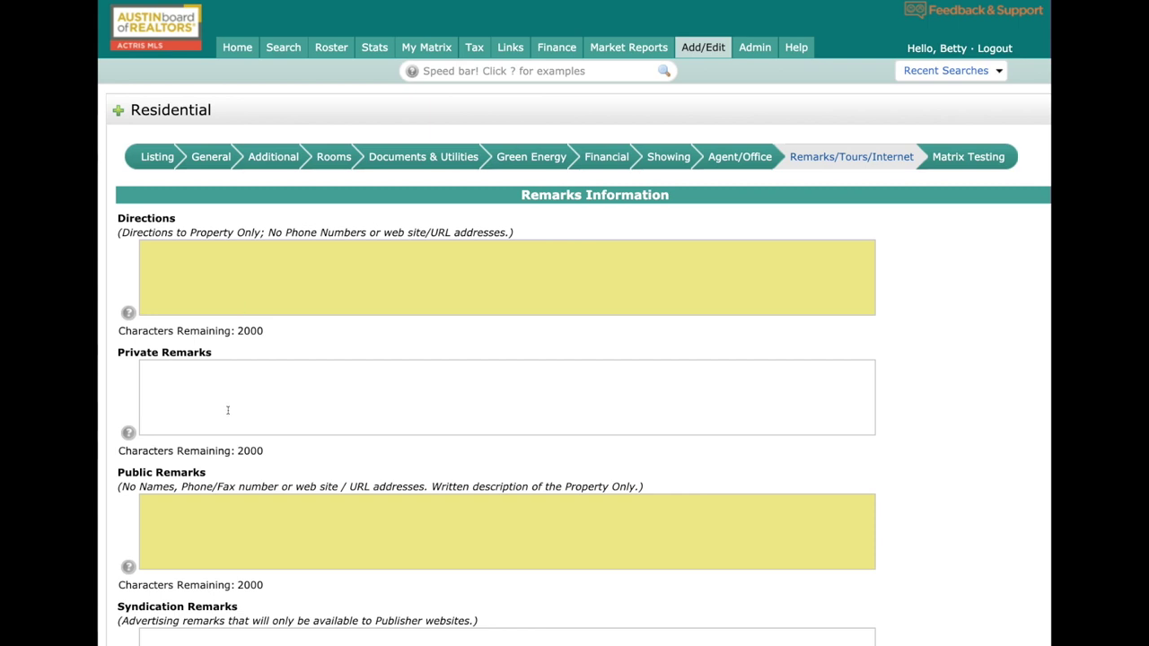
scroll(228, 409, down, 2)
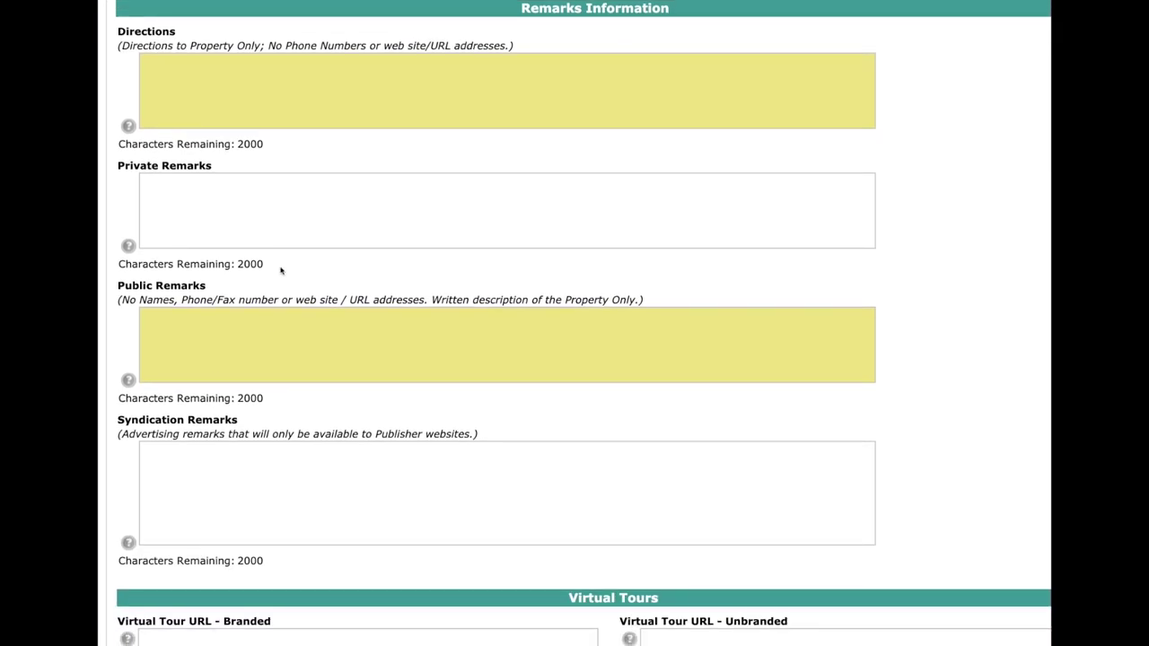
drag(265, 264, 175, 258)
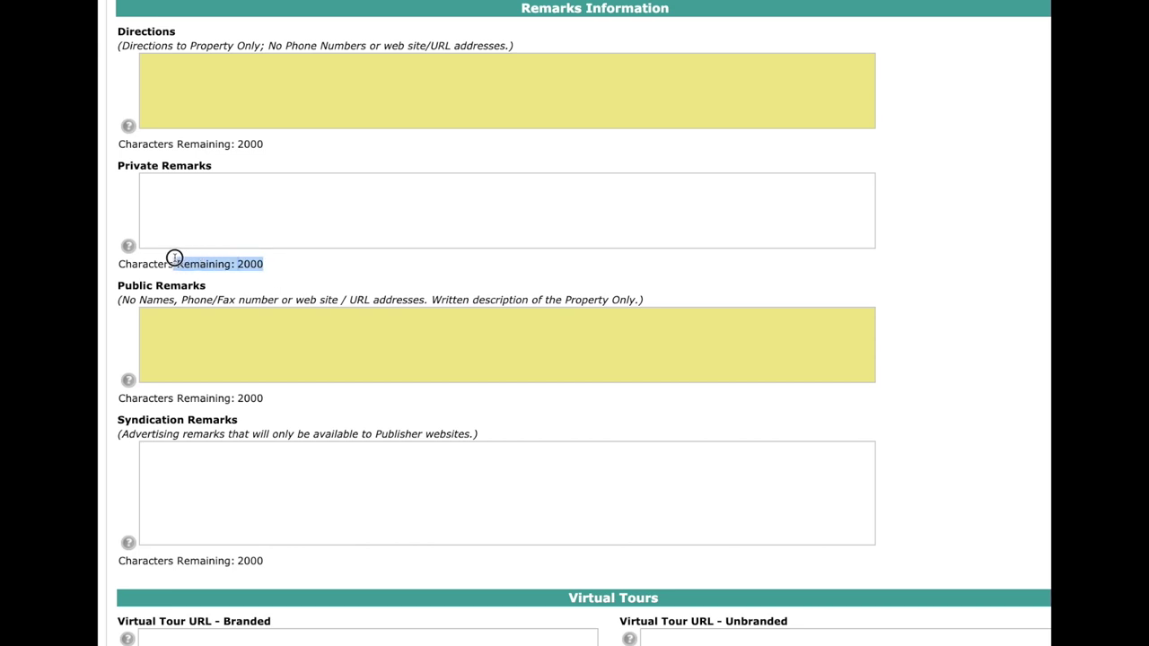
click(175, 260)
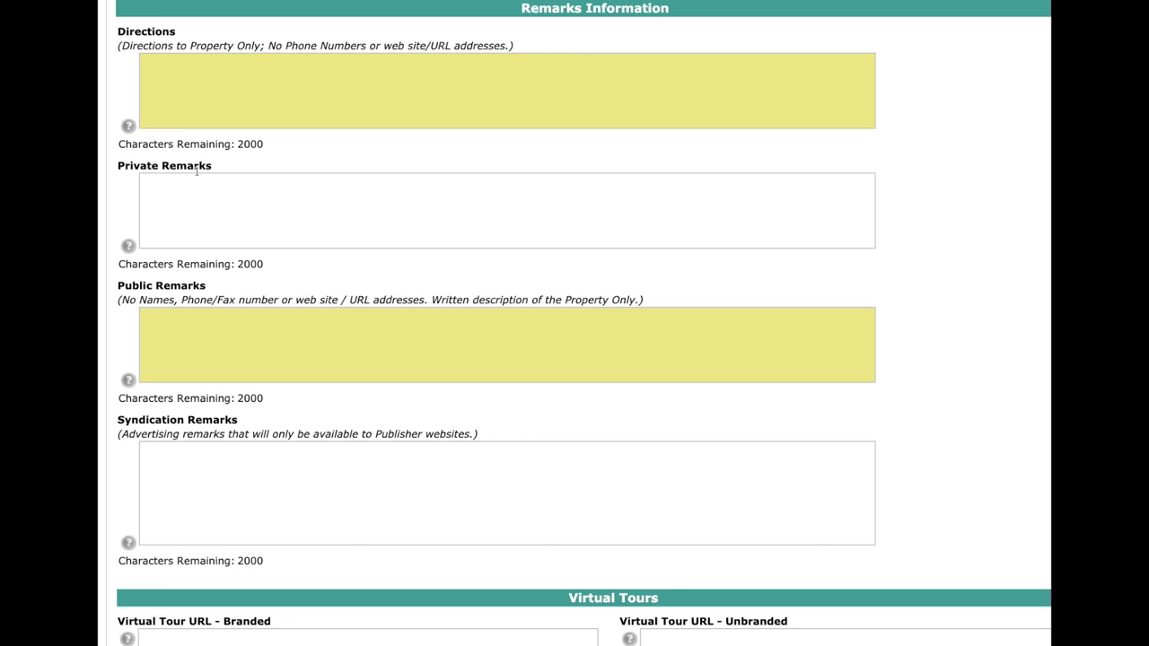
scroll(296, 216, down, 3)
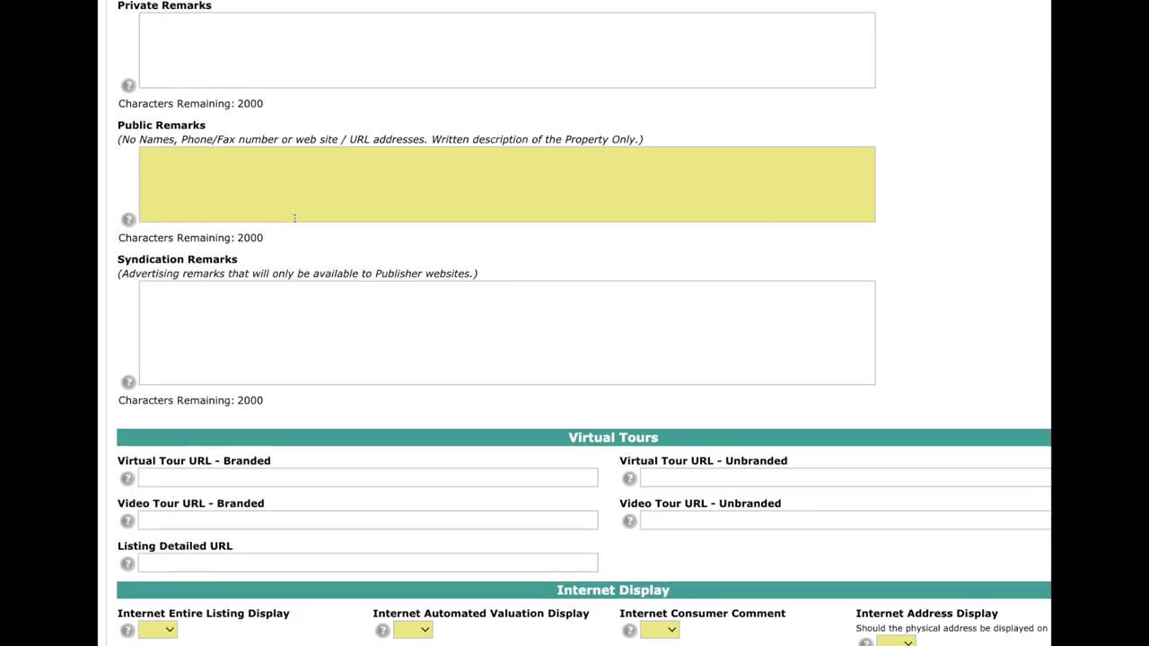
scroll(294, 217, down, 3)
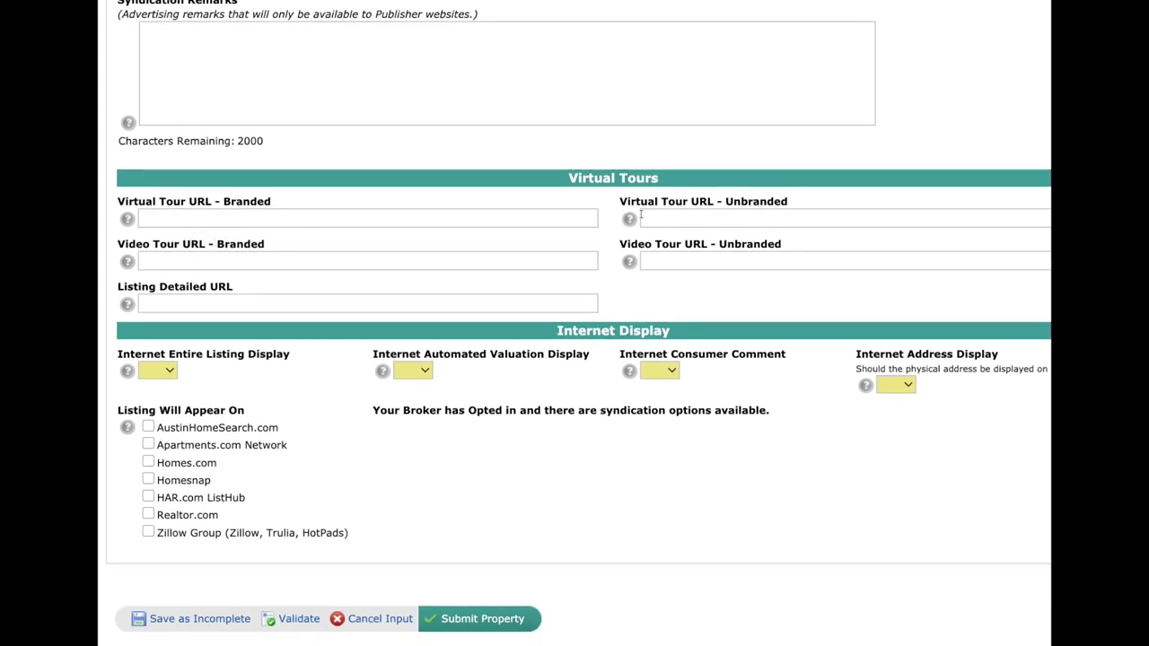
scroll(616, 273, down, 1)
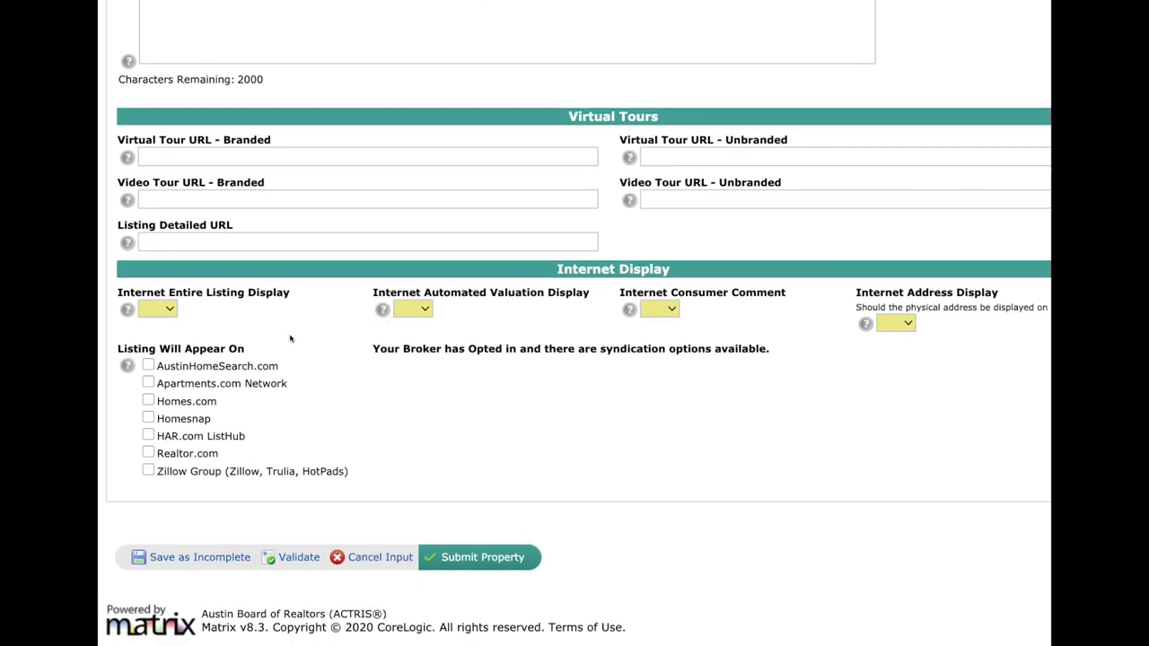
click(169, 310)
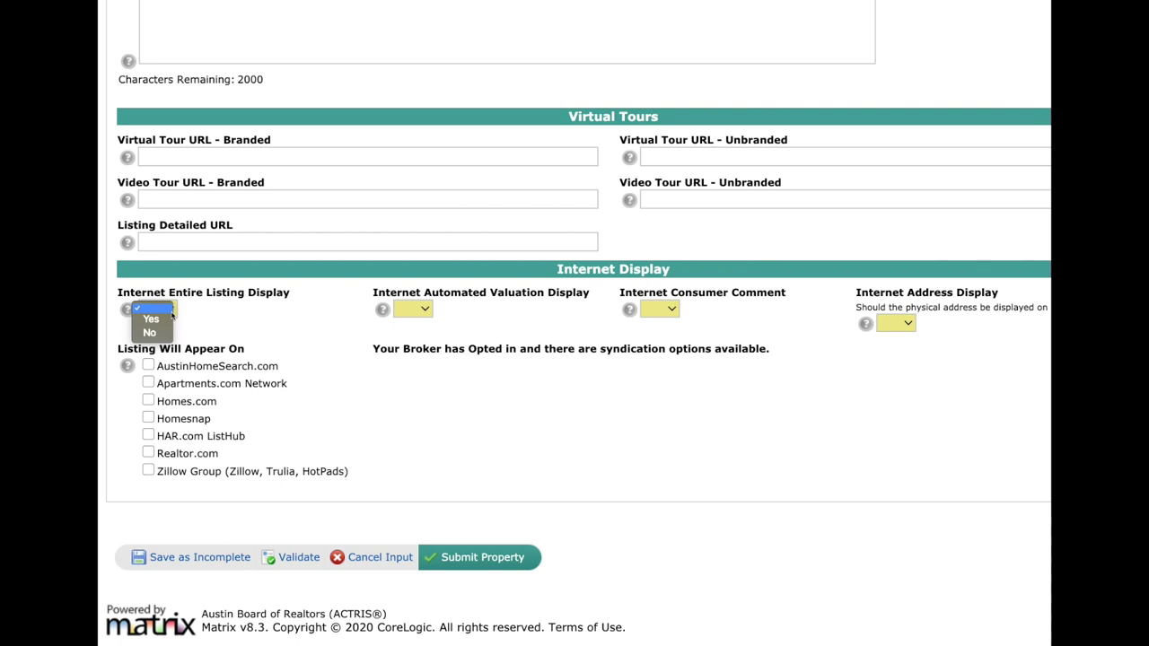
click(212, 329)
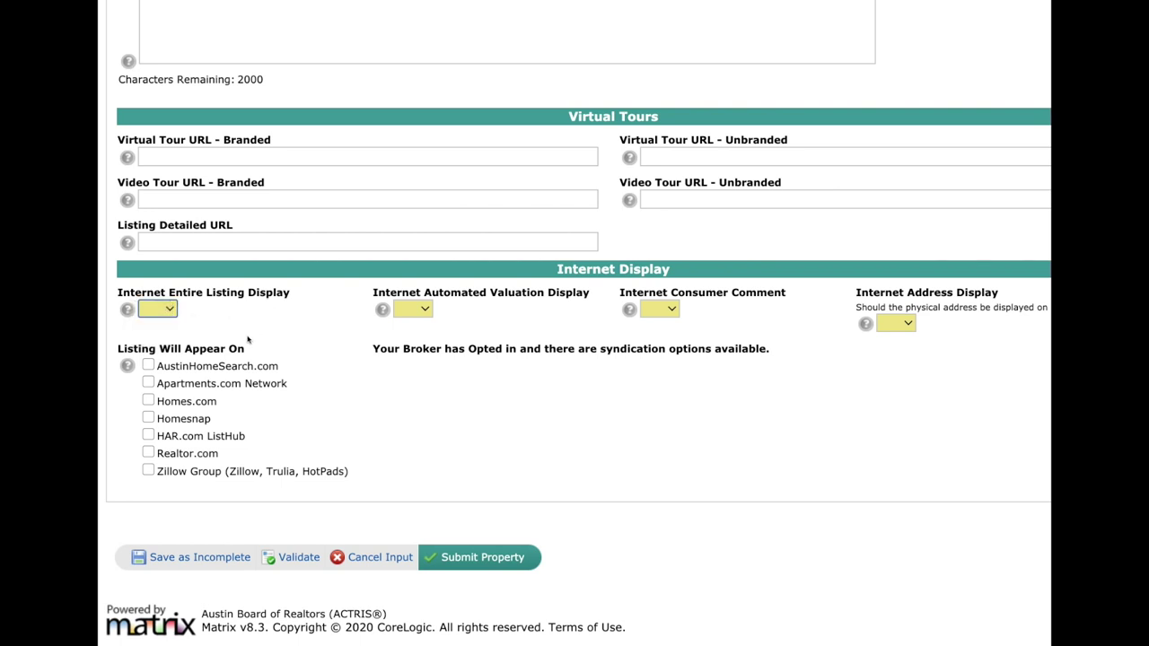
click(672, 310)
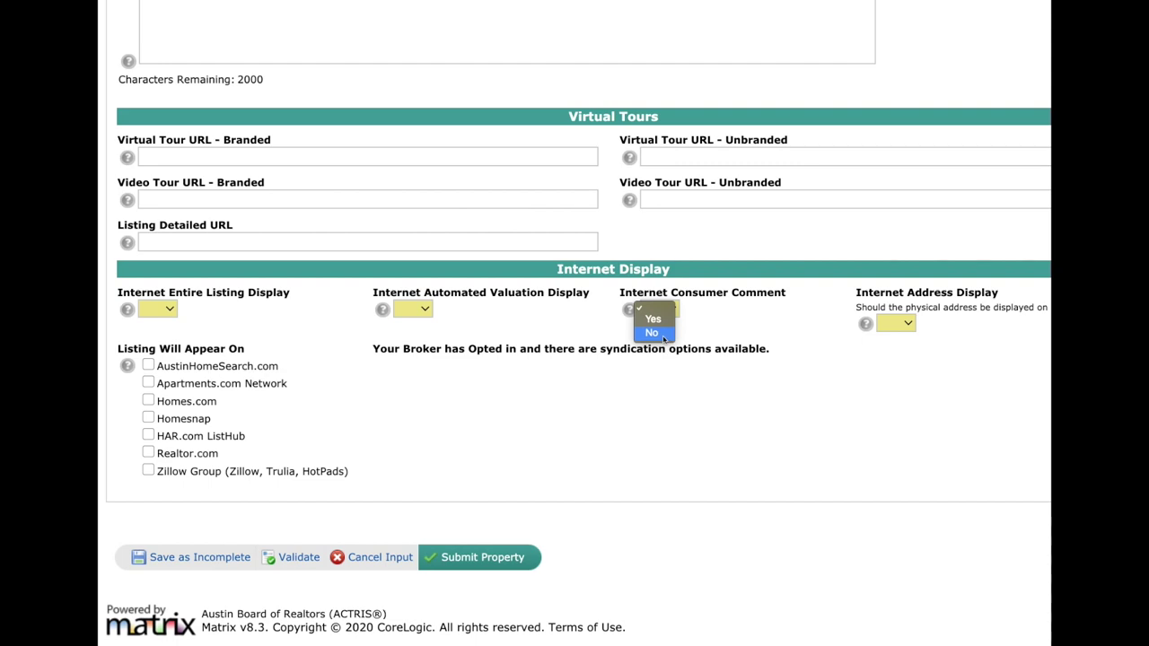
click(701, 325)
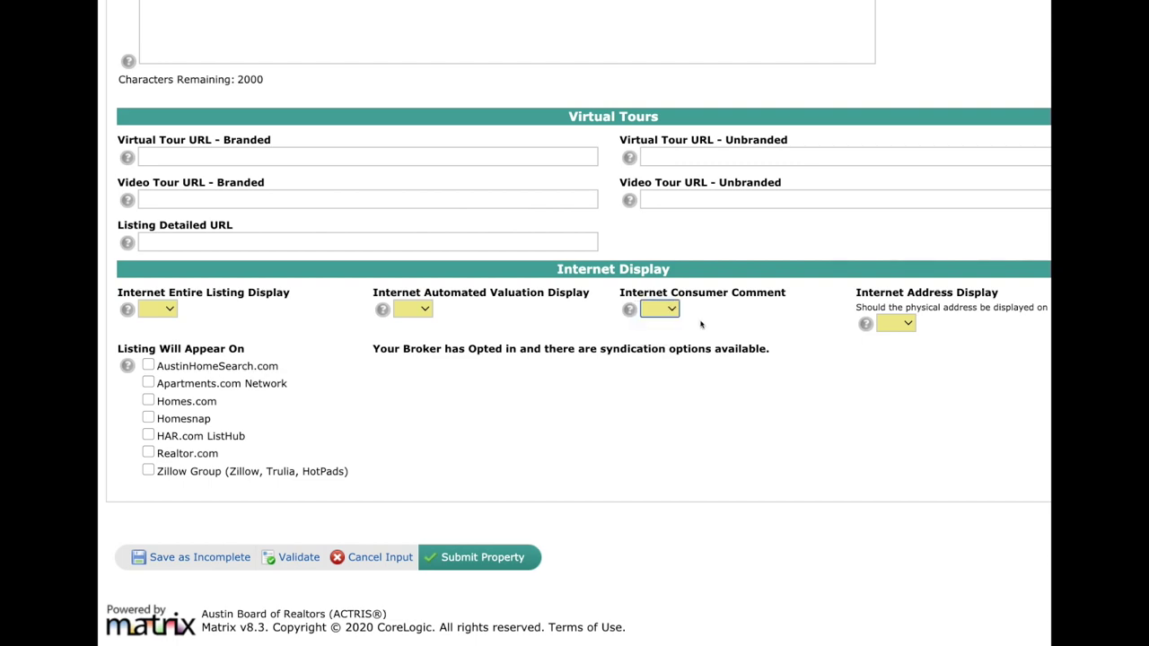
scroll(701, 325, up, 7)
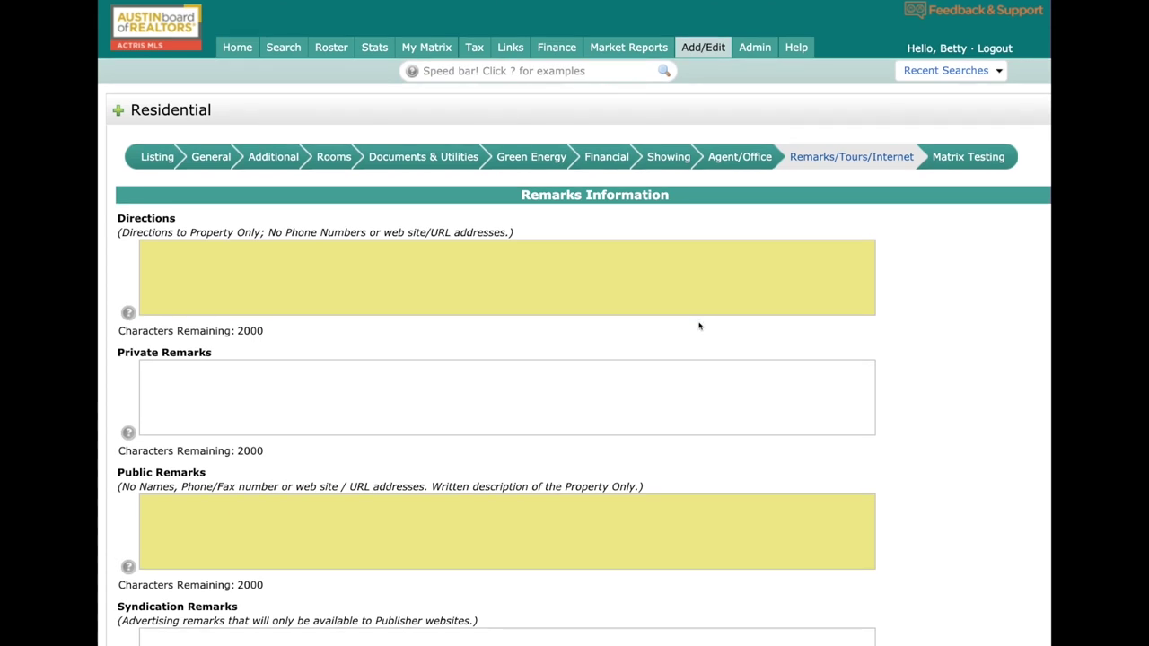